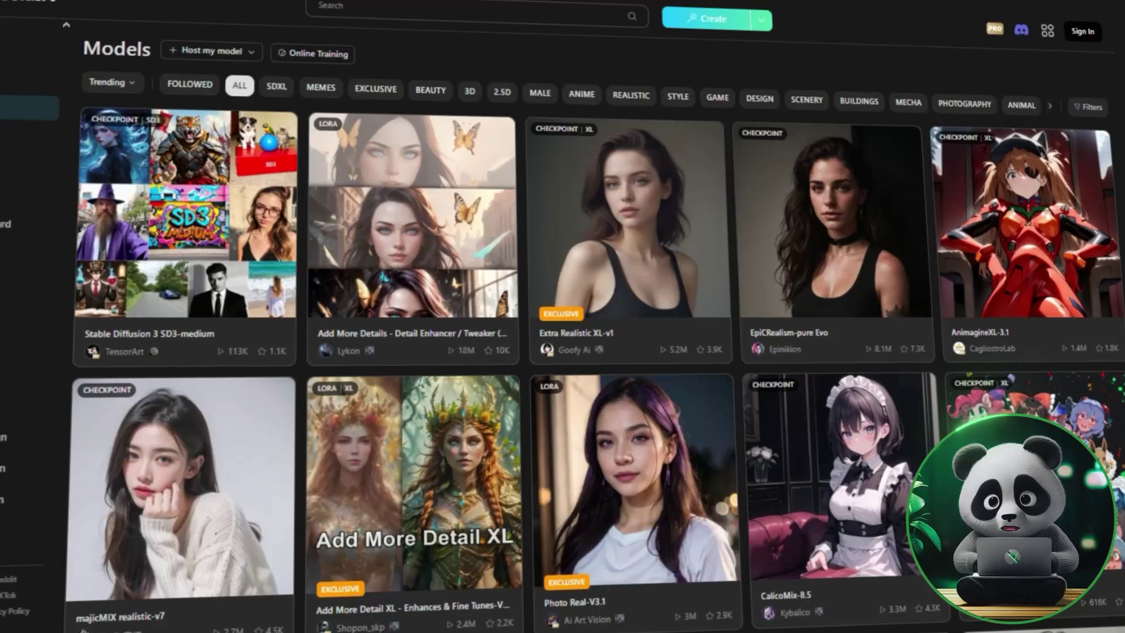
Enter a prompt describing a girl watching the sunset on a beach
scroll(562, 328, "down", 6)
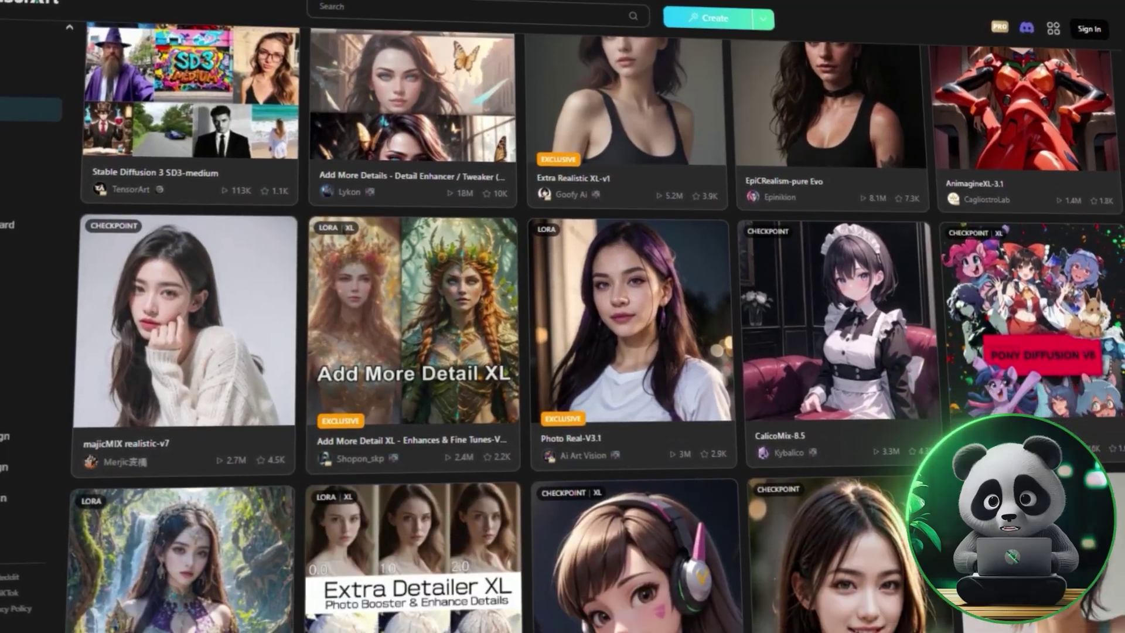
scroll(562, 328, "down", 4)
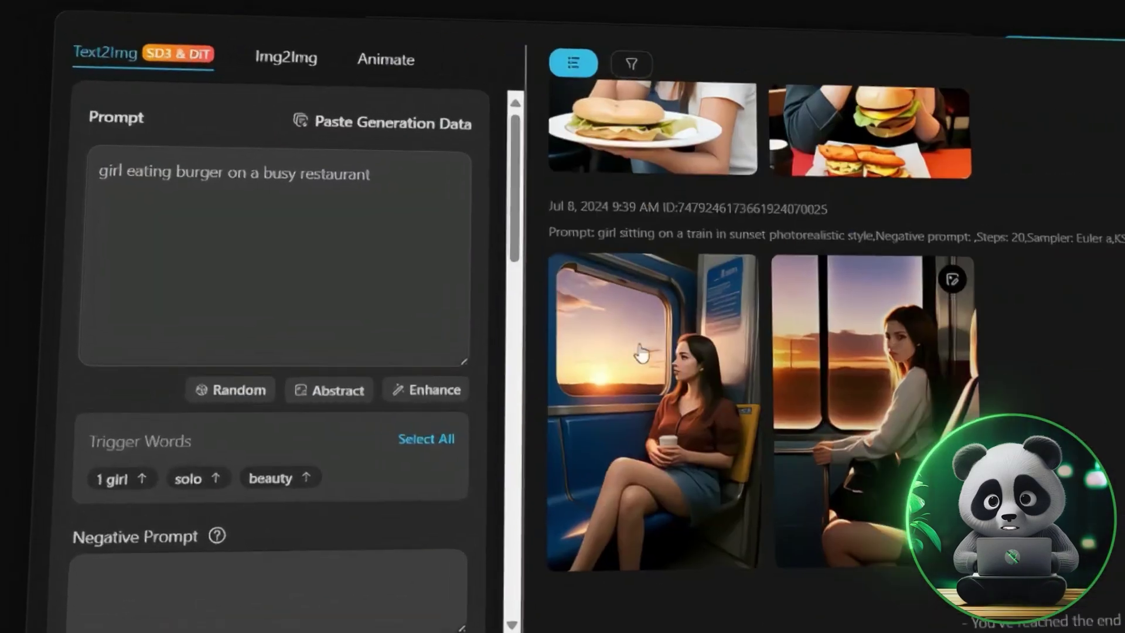
type("irl watch")
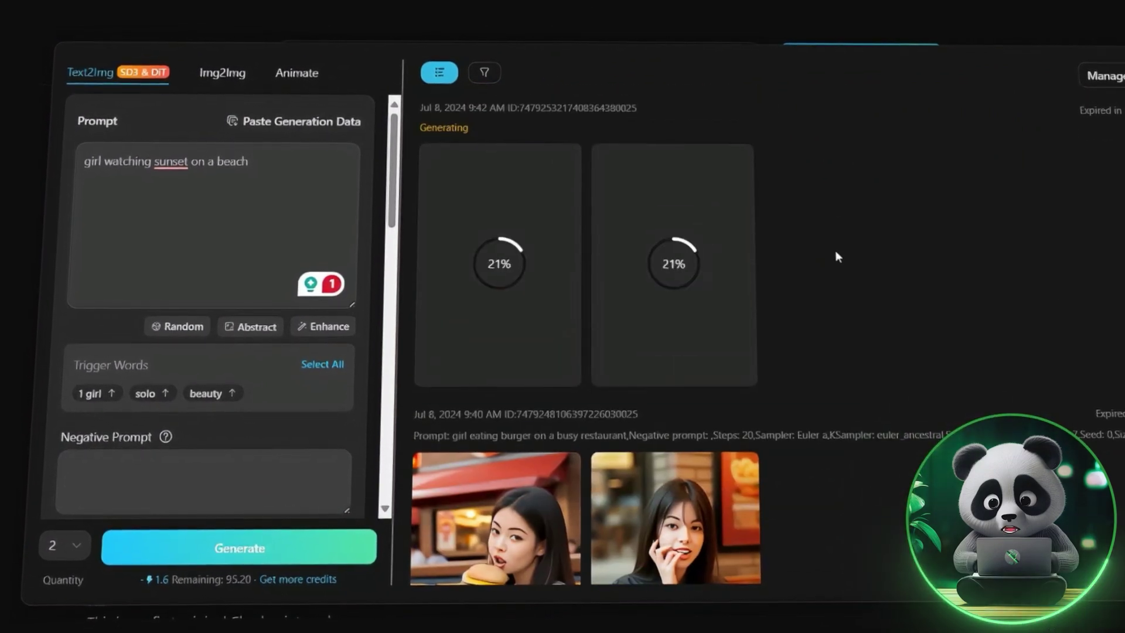
Replace it with a girl riding a bicycle on a busy street, generate, and view the images full size
left_click(246, 180)
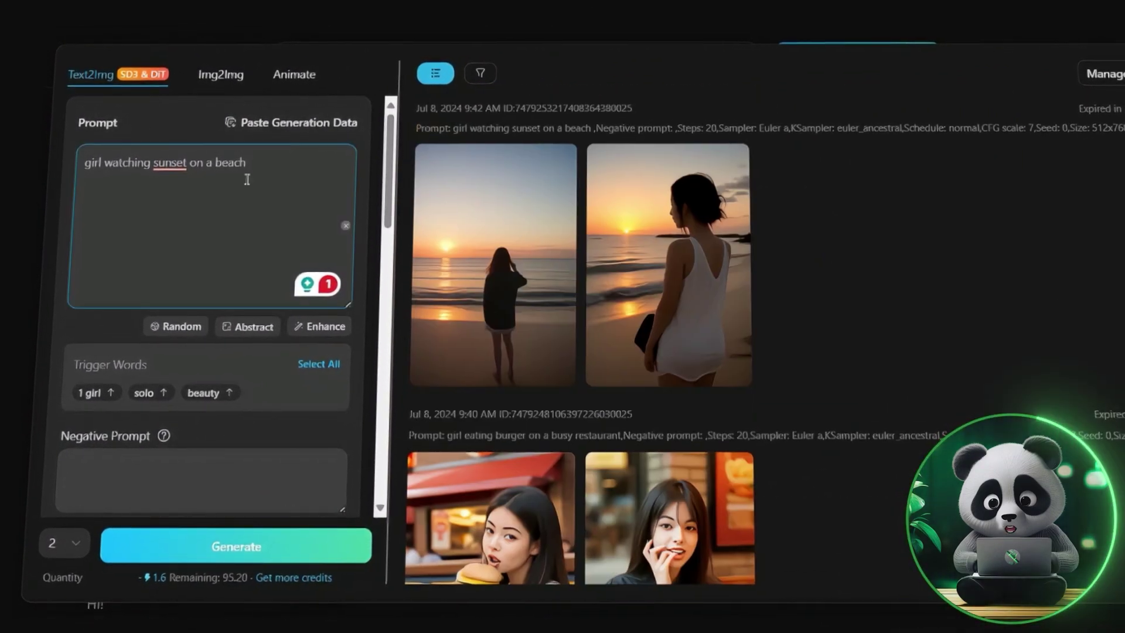
type("girl riding a bicycl")
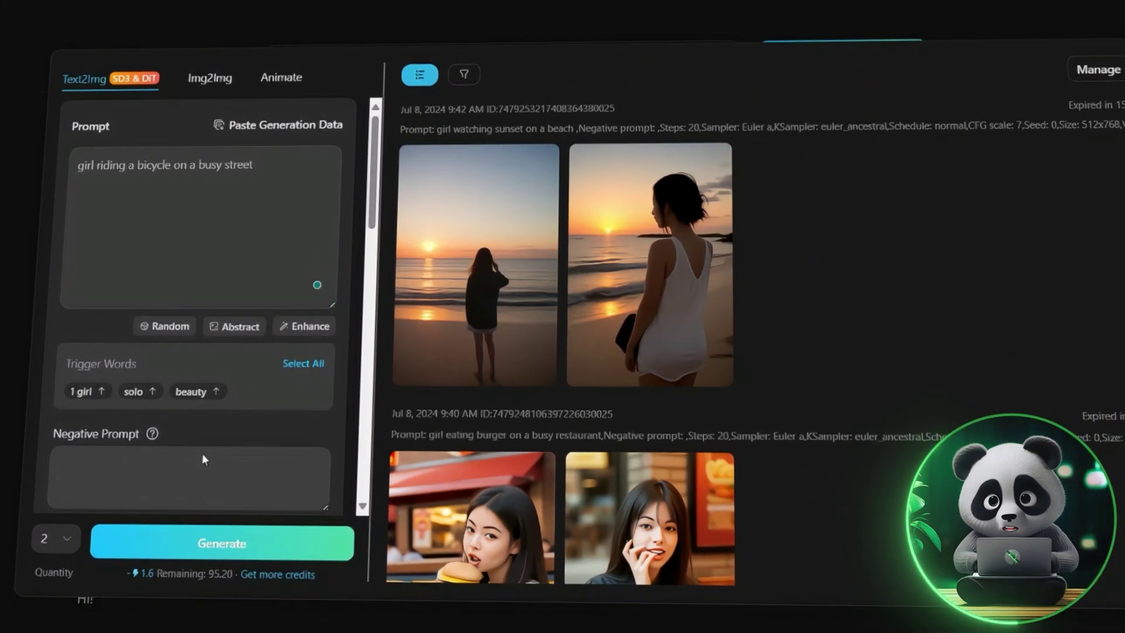
left_click(221, 543)
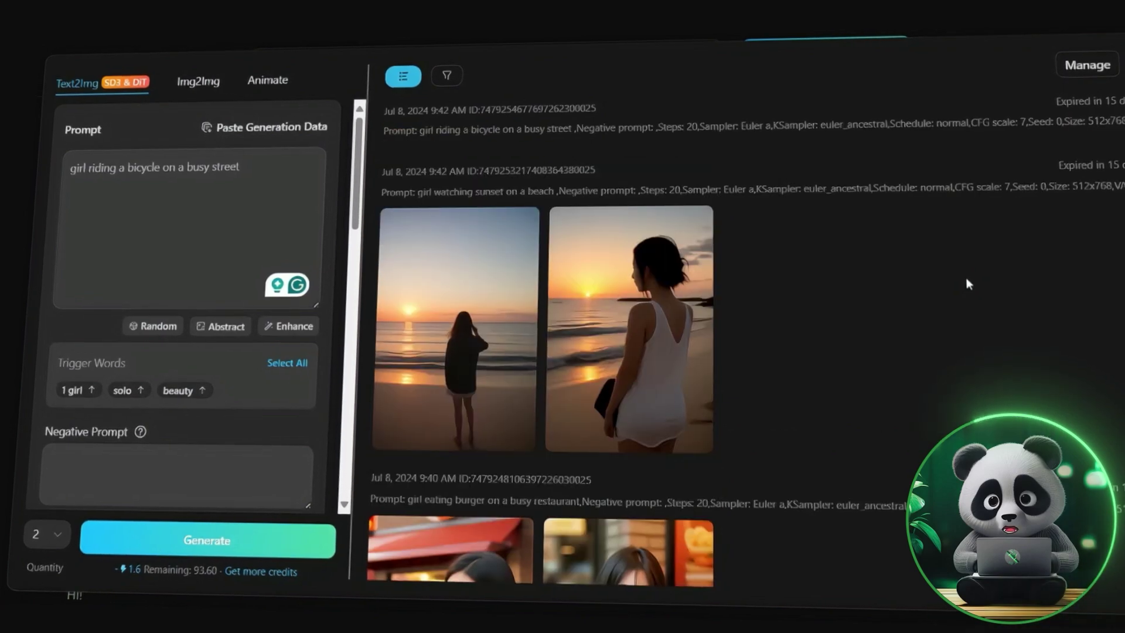
left_click(433, 228)
key("Right")
key("Right")
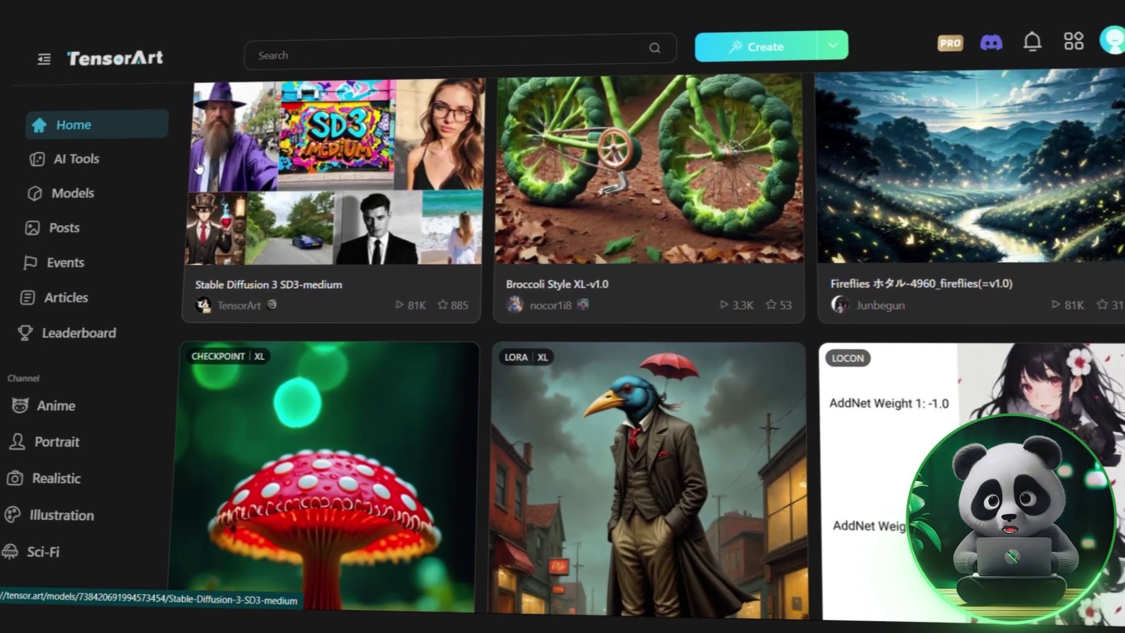
Visit the AI Tools section, then the Models section
scroll(199, 168, "up", 3)
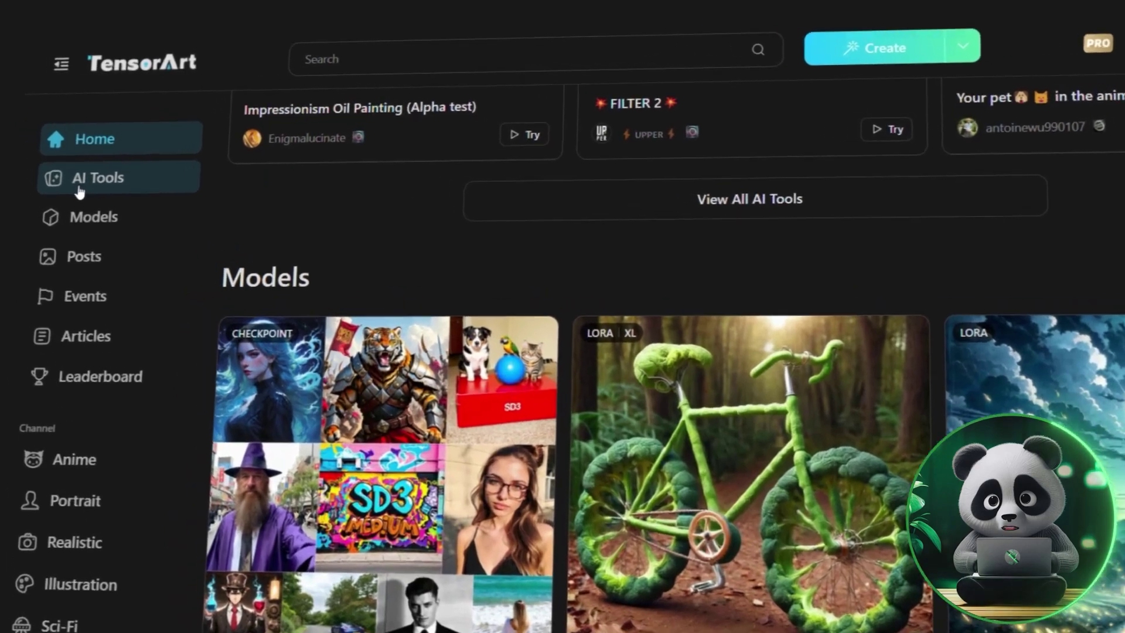
left_click(58, 163)
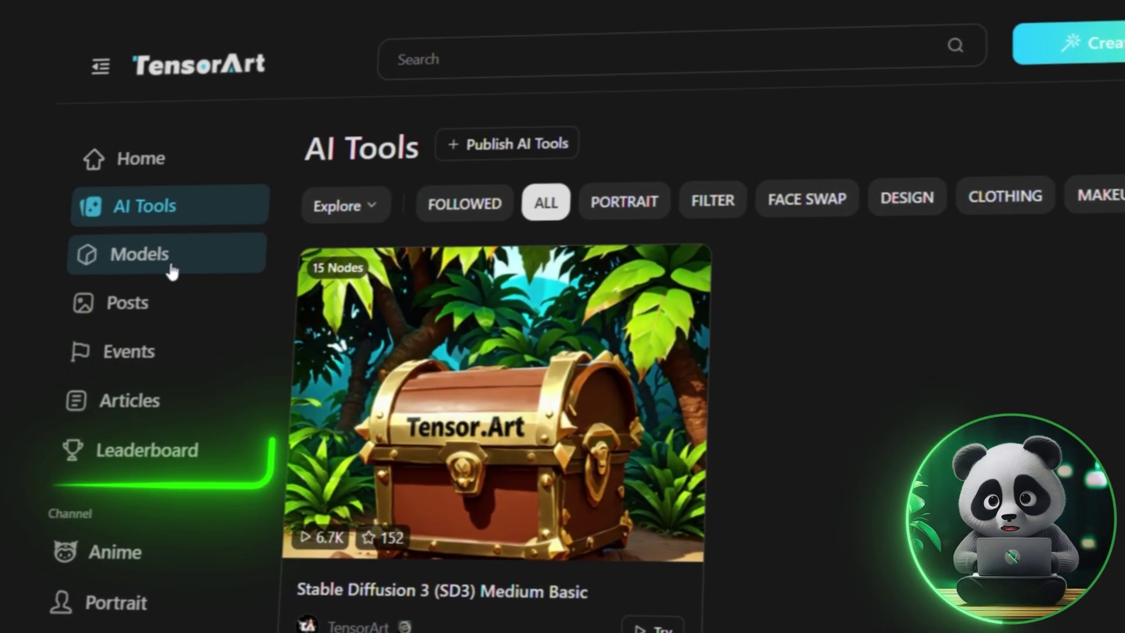
left_click(169, 268)
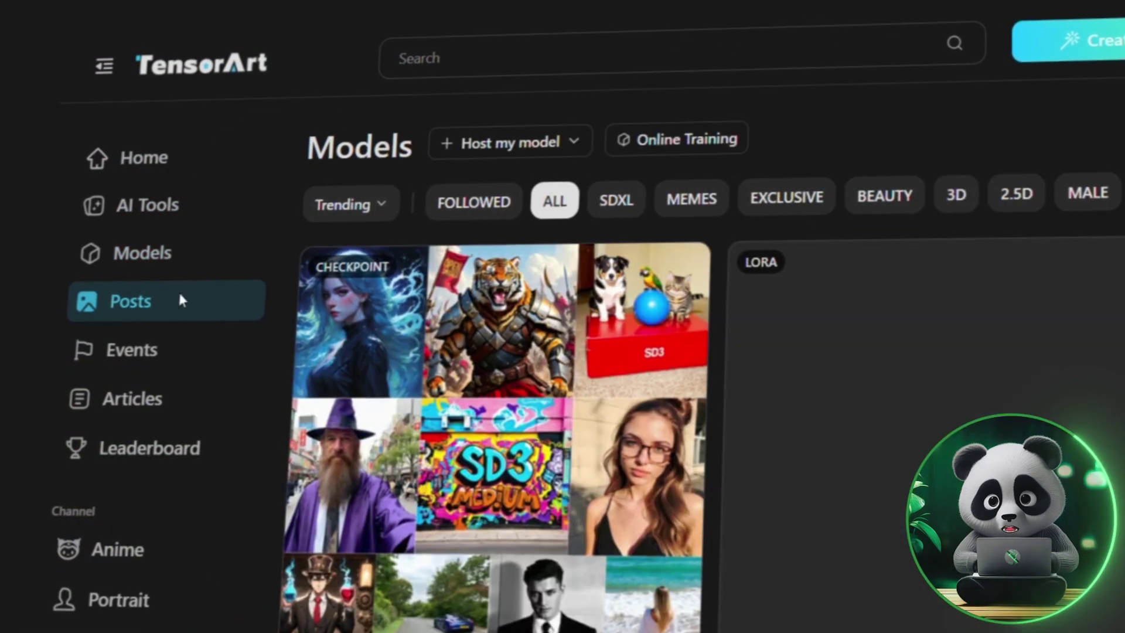
Open Posts and scroll through the community feed
left_click(178, 300)
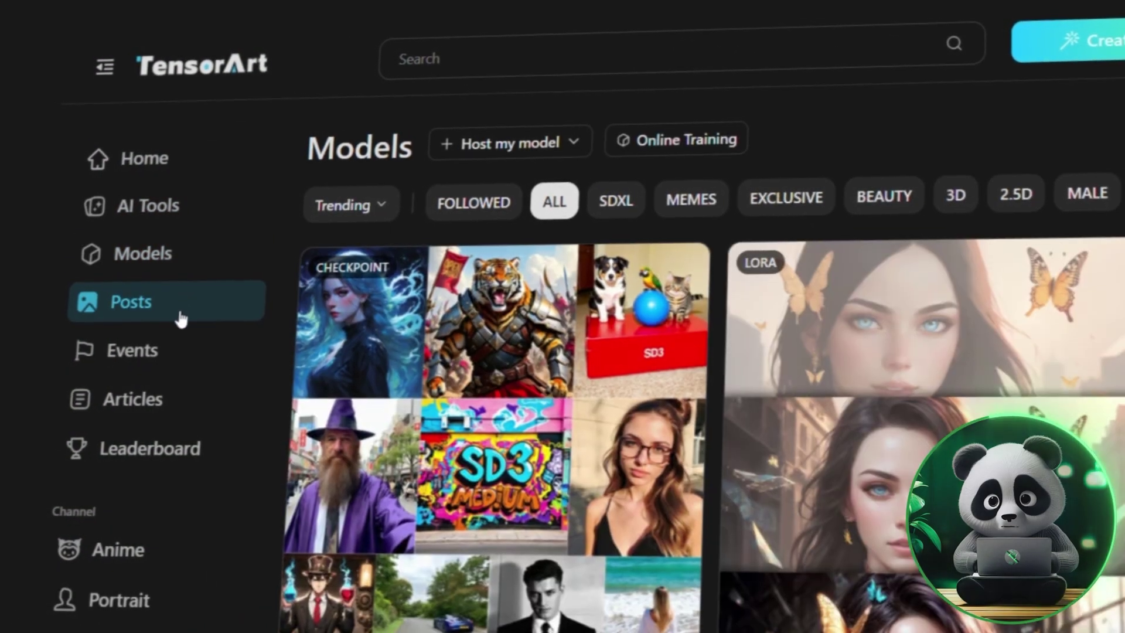
scroll(889, 362, "down", 5)
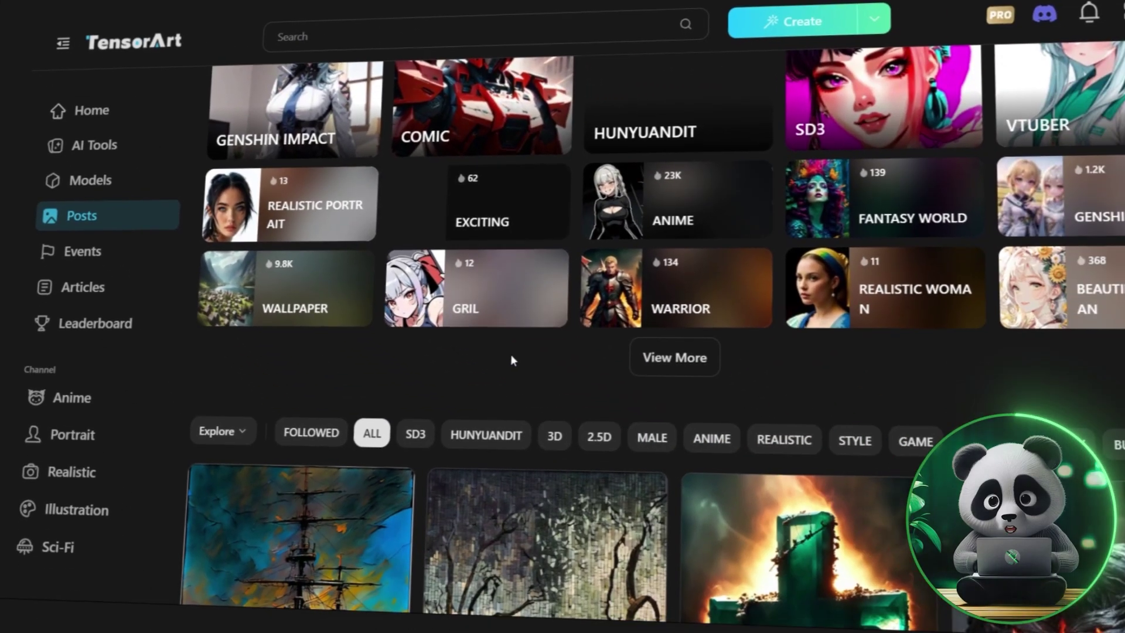
scroll(527, 328, "up", 2)
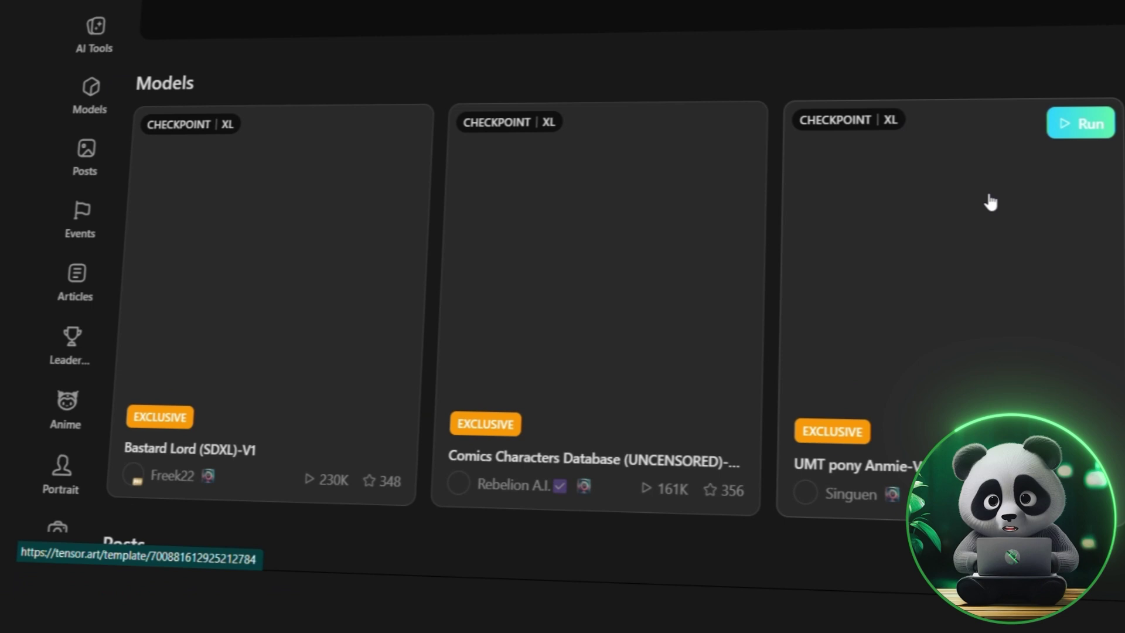
scroll(995, 208, "up", 5)
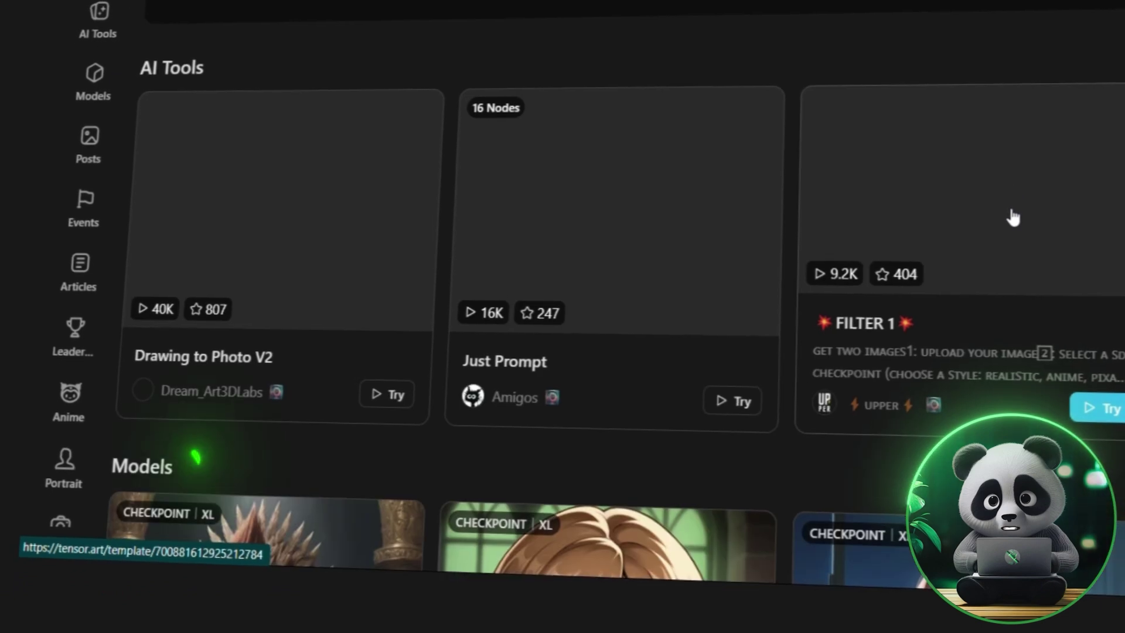
scroll(996, 217, "down", 2)
scroll(810, 283, "down", 2)
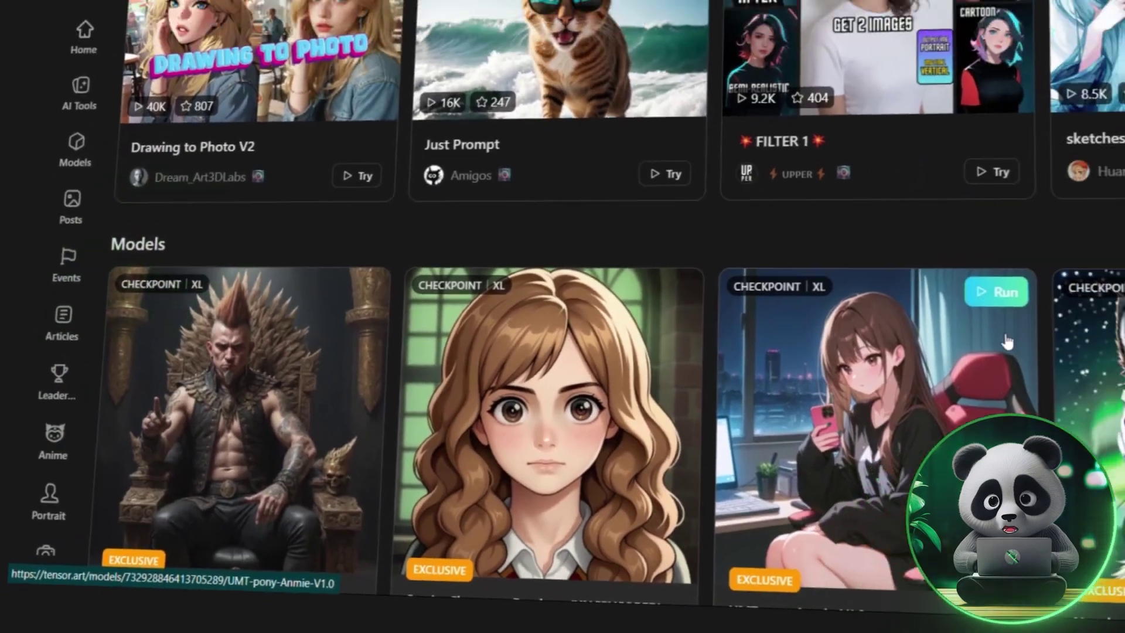
scroll(1007, 341, "down", 5)
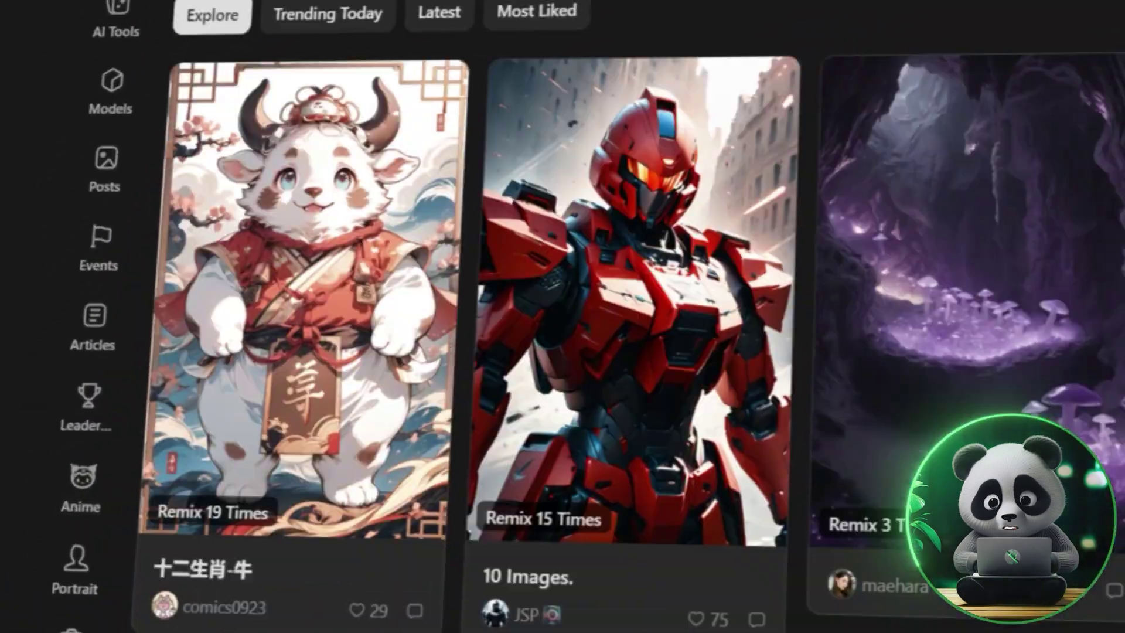
scroll(585, 317, "down", 10)
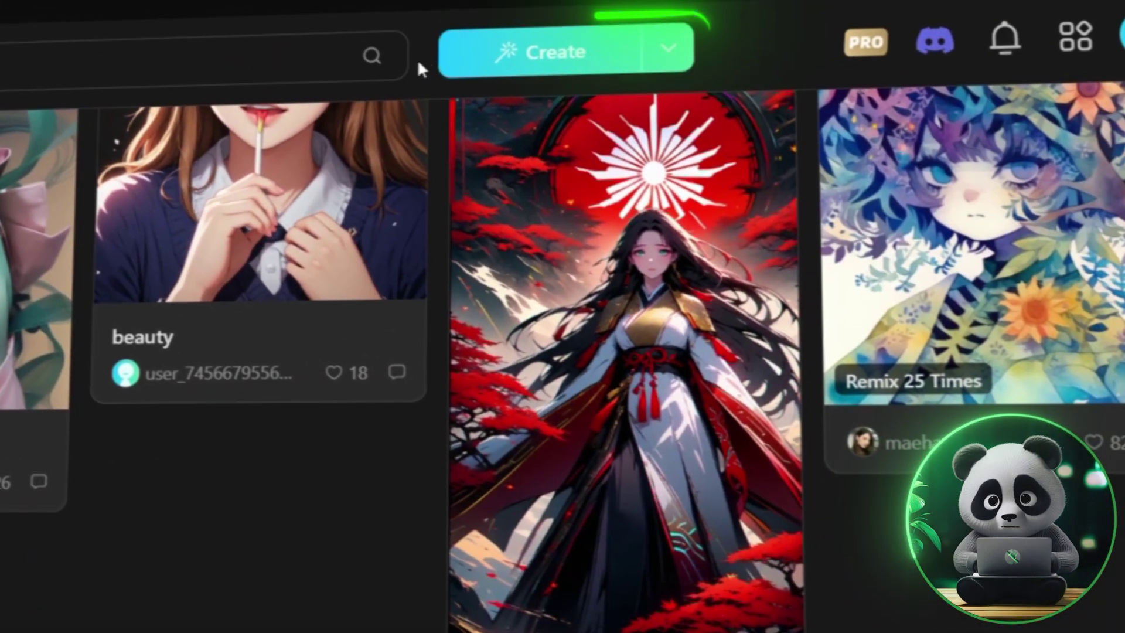
Open the Text2Img creation page holding the skateboarding-boy prompt
mouse_move(492, 67)
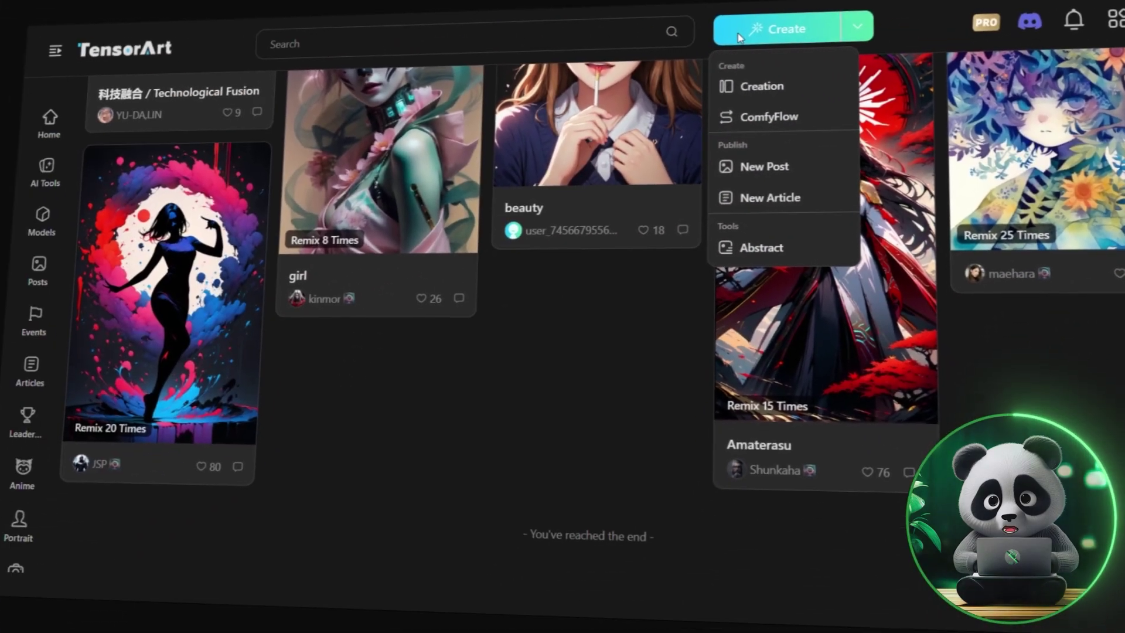
left_click(521, 61)
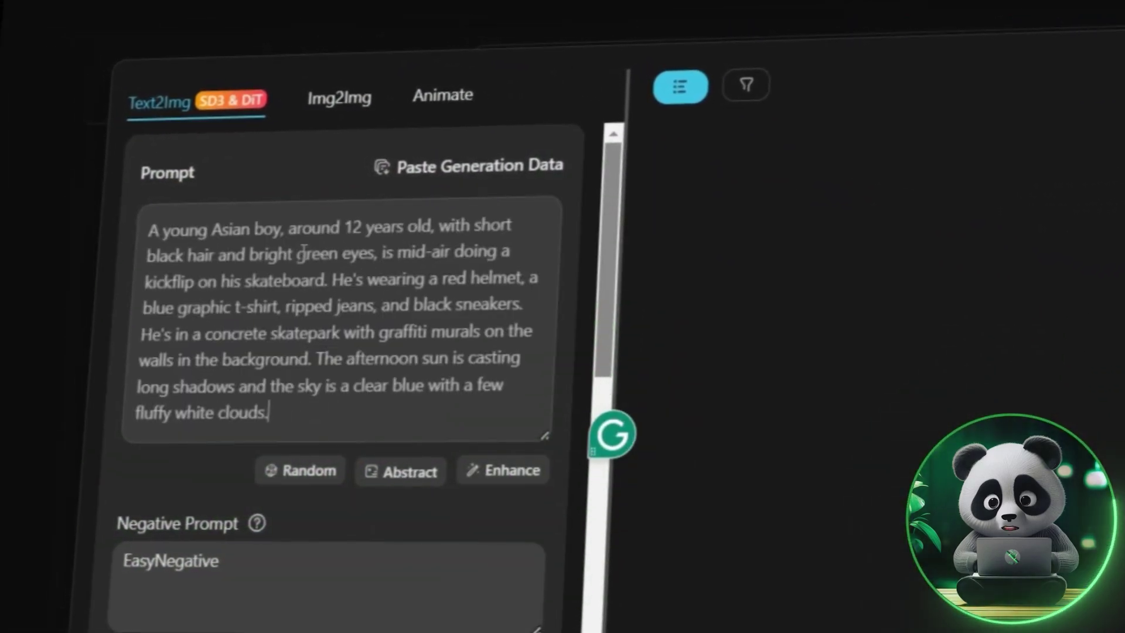
left_click(300, 251)
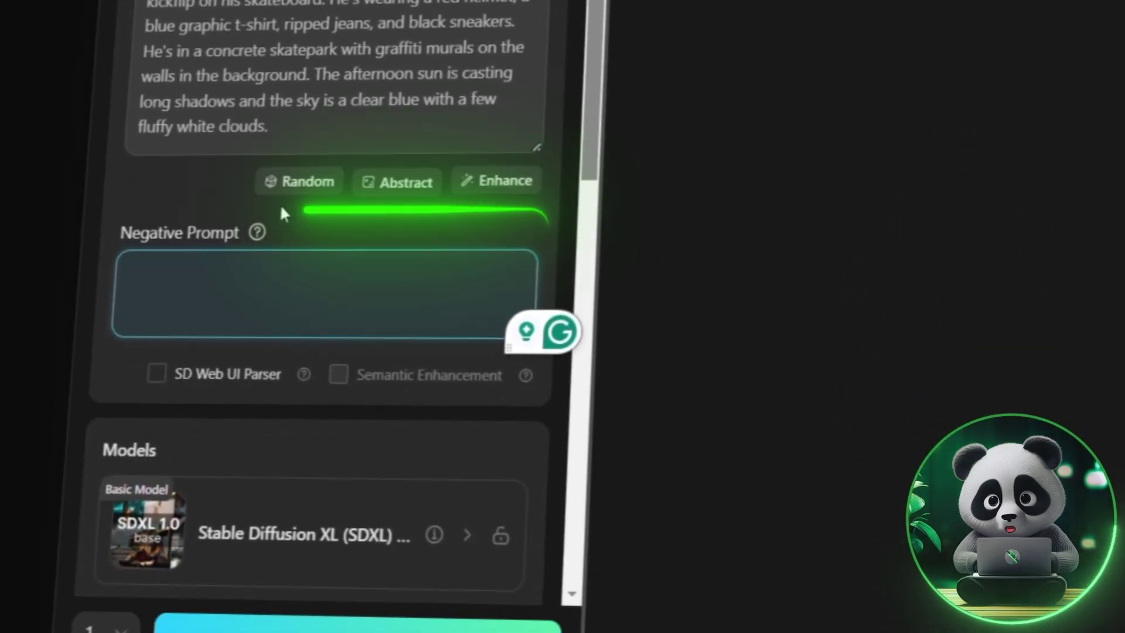
Enter the negative prompt 'socks, bad anatomy, bad proportions, cropped top, extra limbs.'
type("the b")
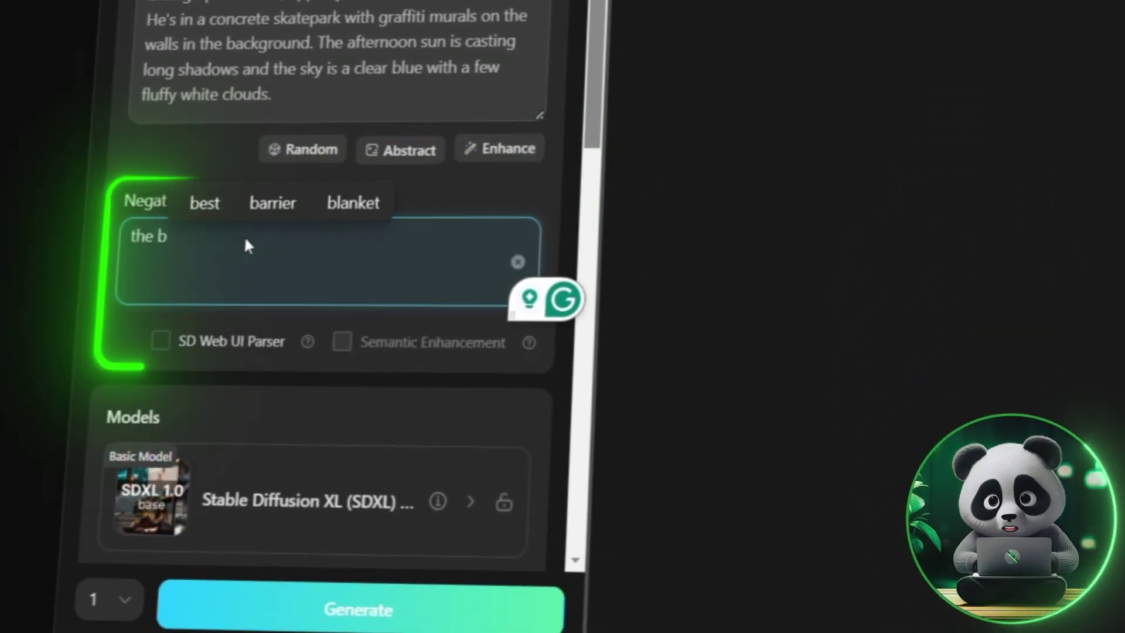
key("BackSpace")
key("BackSpace")
key("BackSpace")
key("BackSpace")
key("BackSpace")
type("socks,")
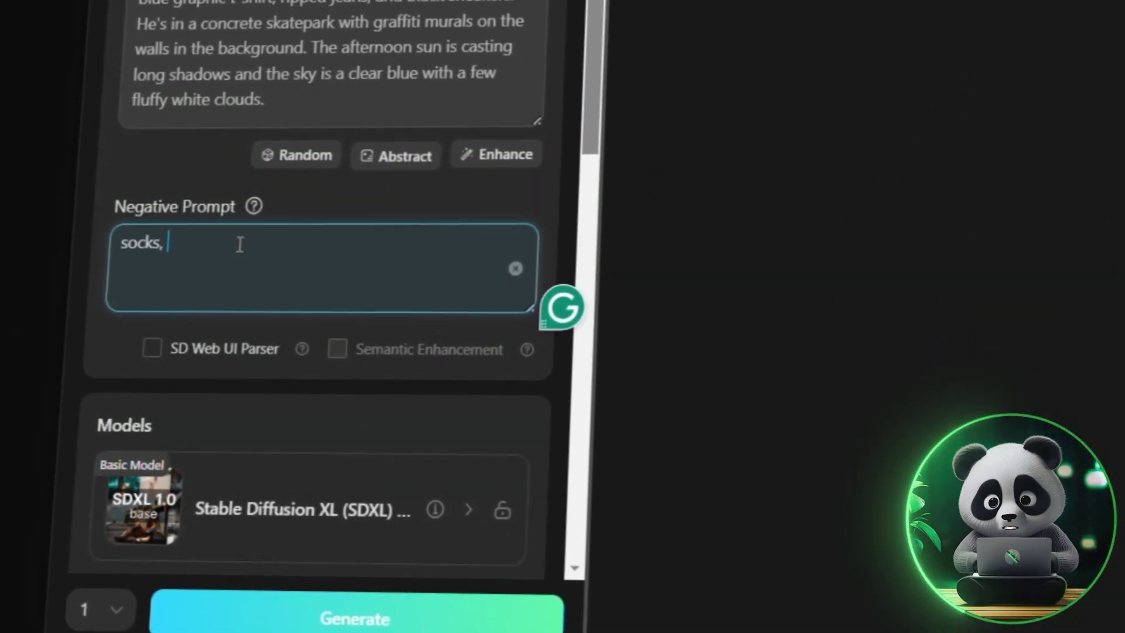
scroll(481, 302, "up", 1)
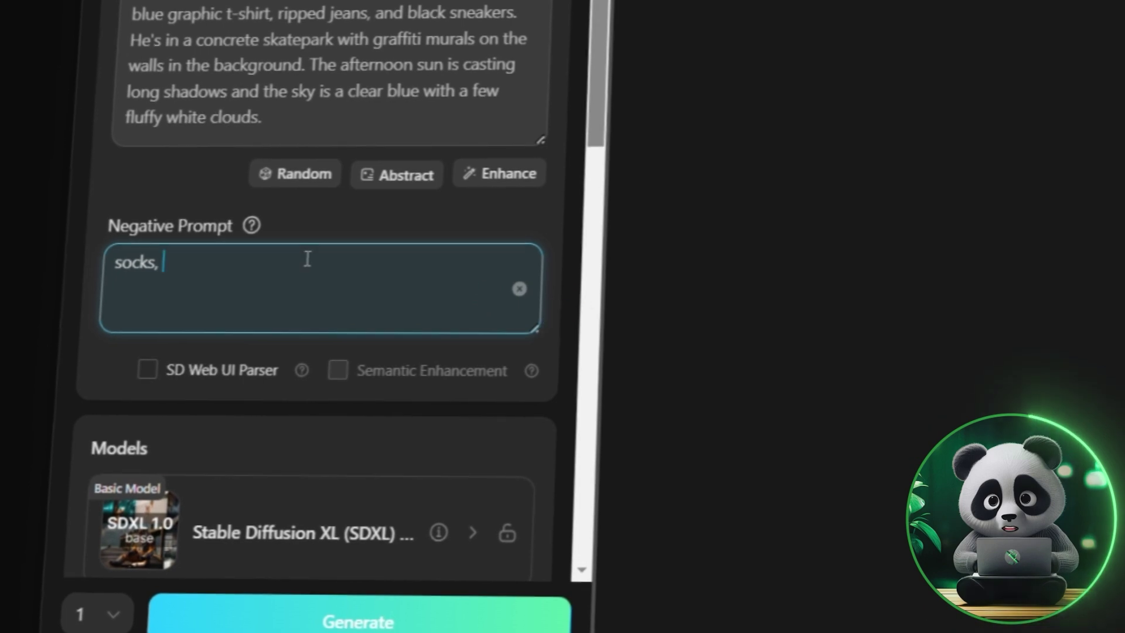
type("bad anatomy, bad posture, bad pro")
key("BackSpace")
key("BackSpace")
key("BackSpace")
key("BackSpace")
key("BackSpace")
key("BackSpace")
key("BackSpace")
key("BackSpace")
key("BackSpace")
key("BackSpace")
key("BackSpace")
key("BackSpace")
key("BackSpace")
key("BackSpace")
key("BackSpace")
type("roportions, croppe")
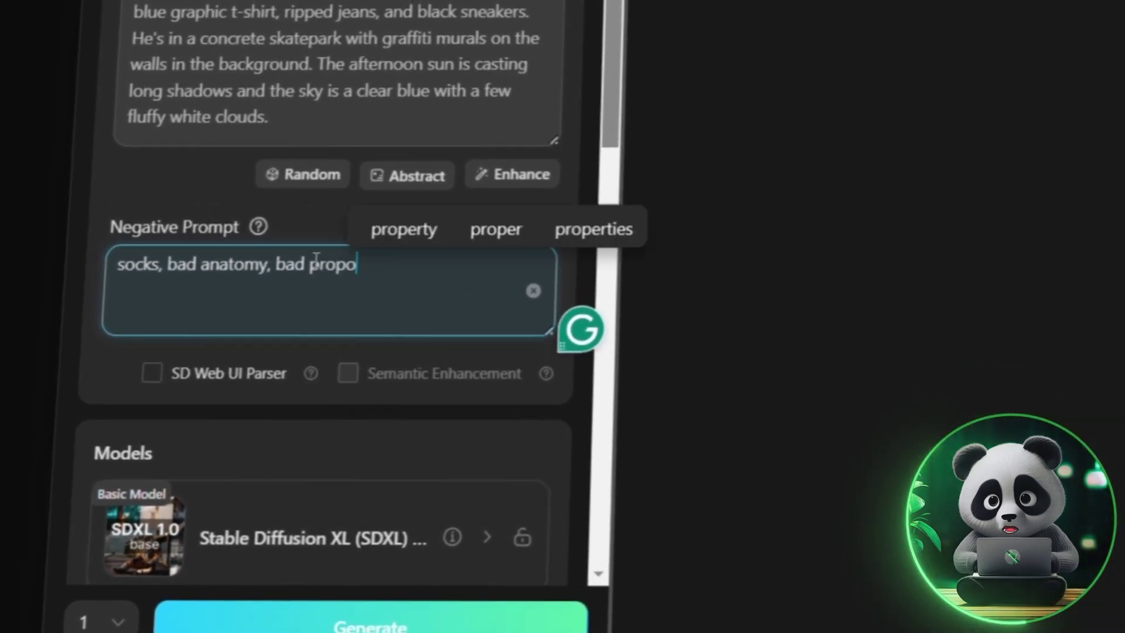
type("d top, extra limbs.")
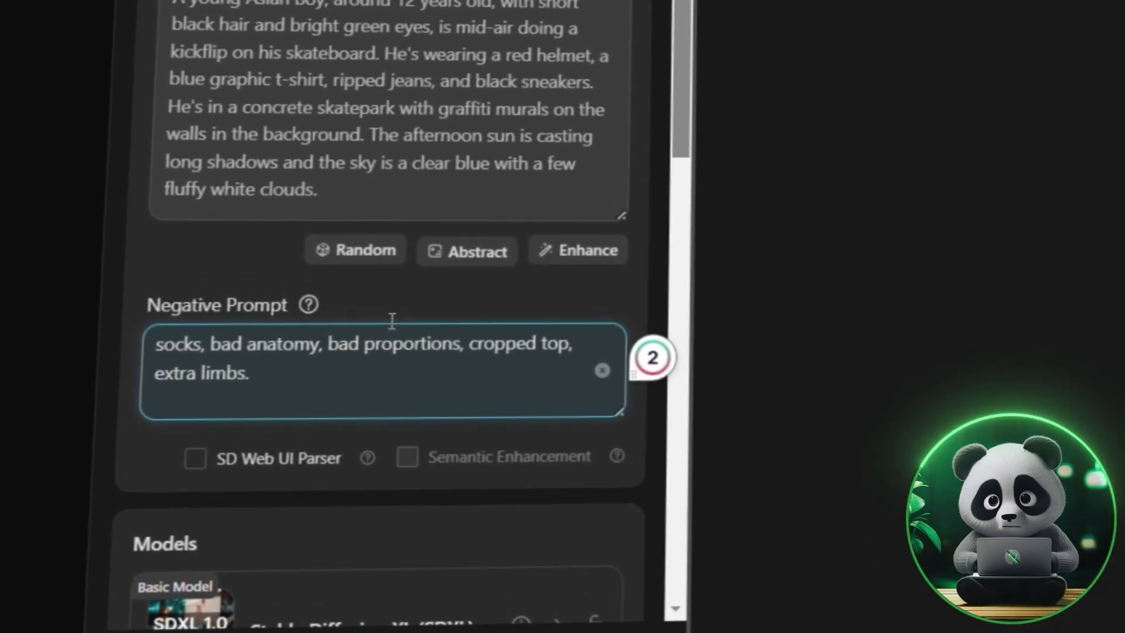
scroll(387, 319, "down", 4)
scroll(396, 322, "down", 1)
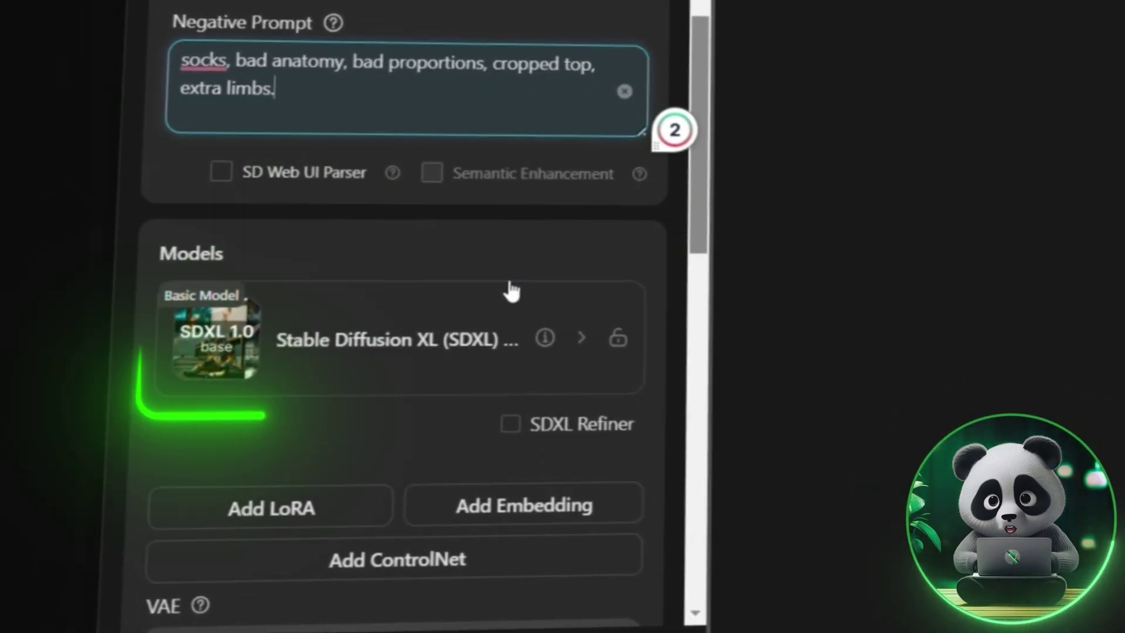
scroll(410, 437, "down", 5)
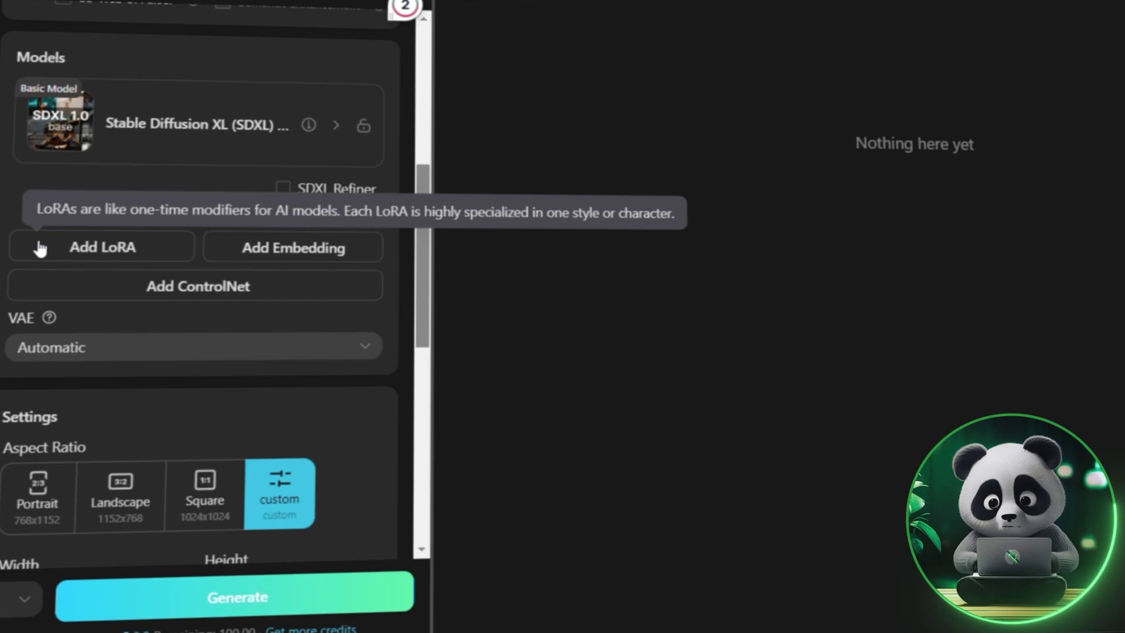
Browse the Select LoRA gallery without adding any LoRA
left_click(39, 249)
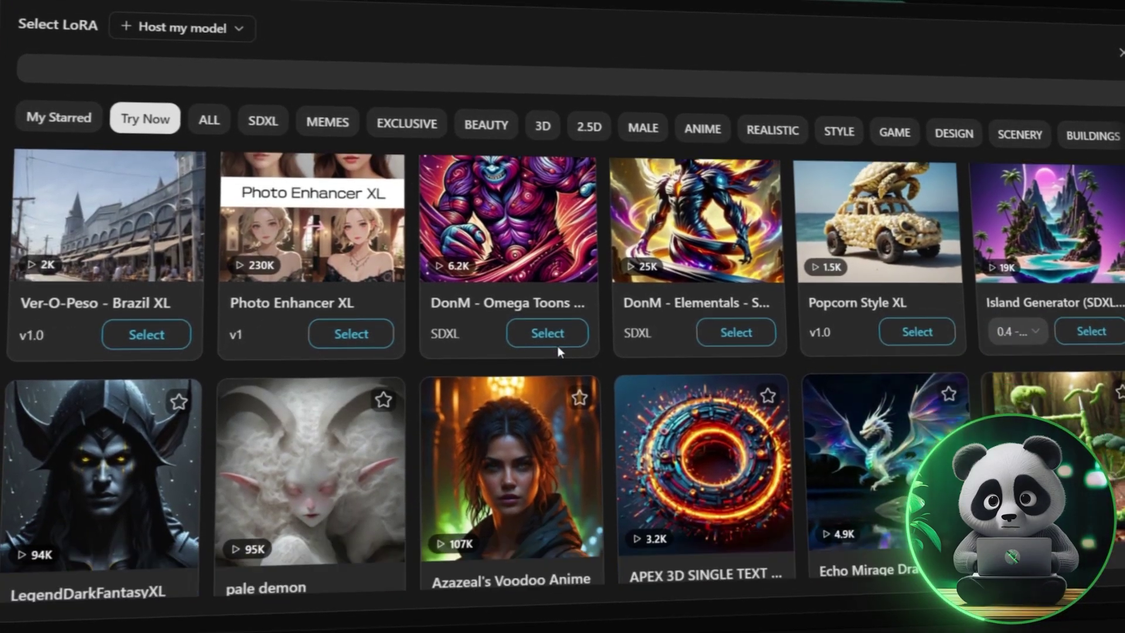
scroll(557, 346, "down", 4)
scroll(661, 317, "down", 4)
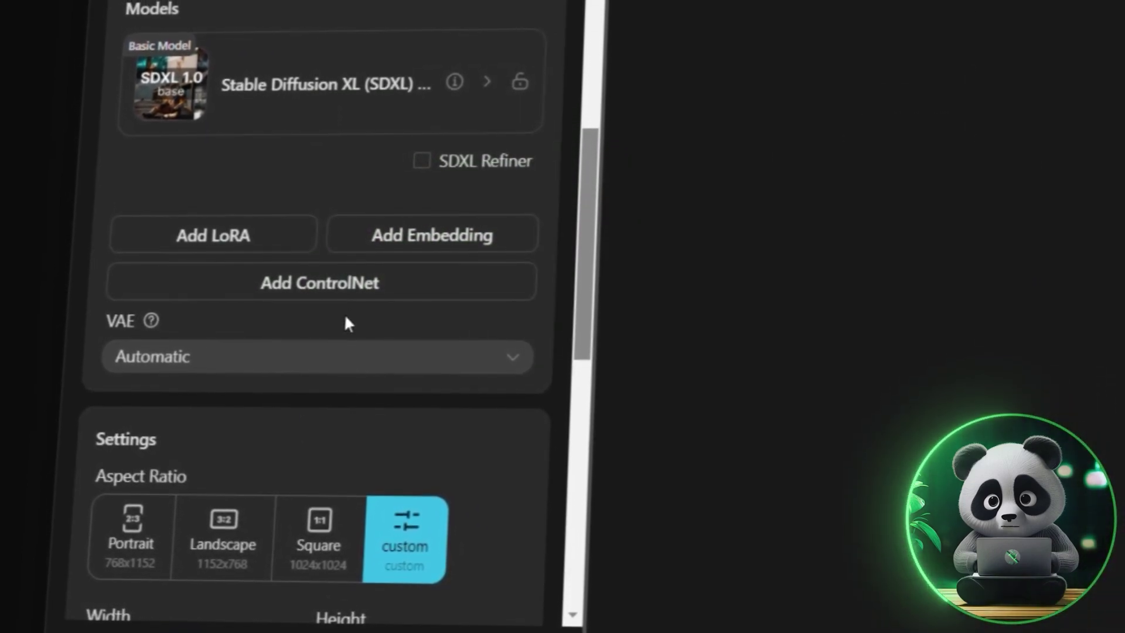
left_click(320, 350)
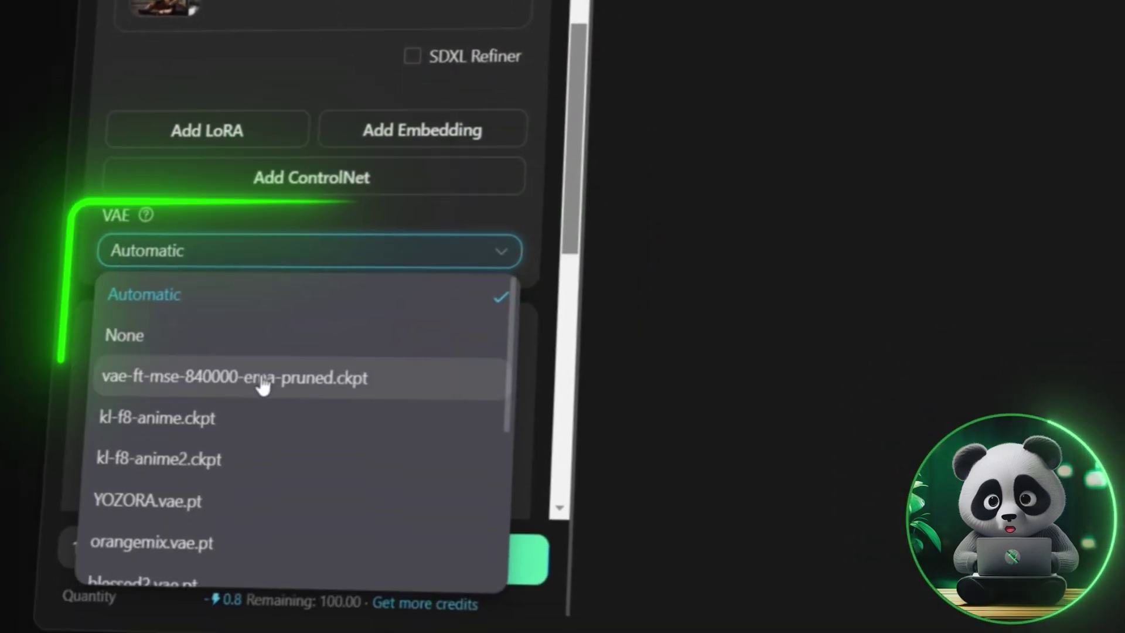
scroll(269, 492, "down", 2)
scroll(253, 305, "down", 4)
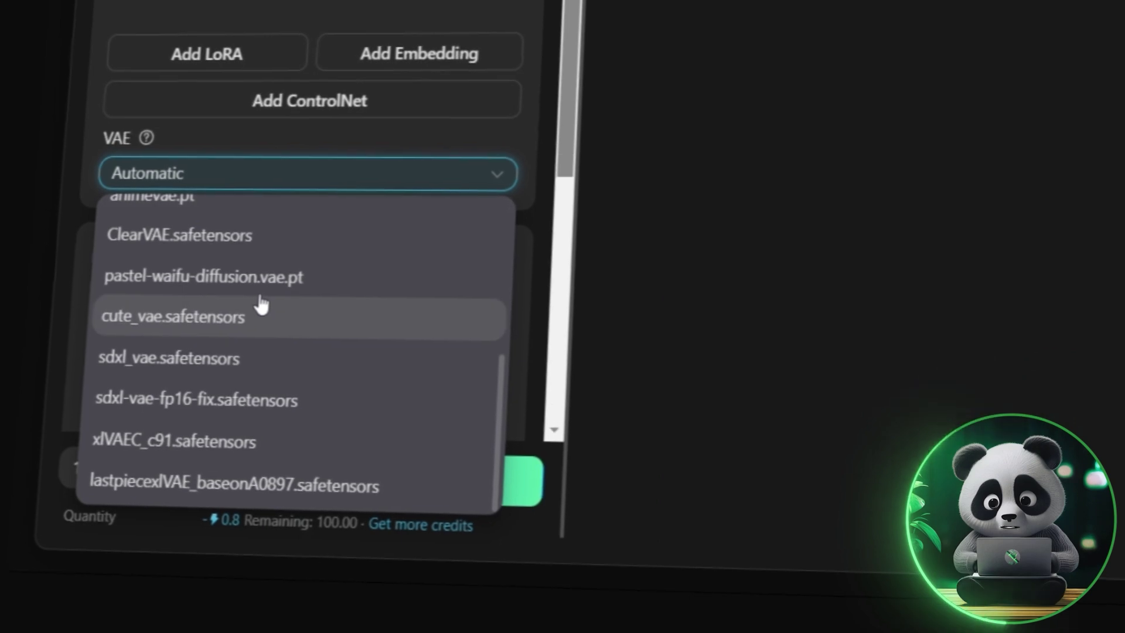
left_click(308, 176)
scroll(328, 185, "down", 2)
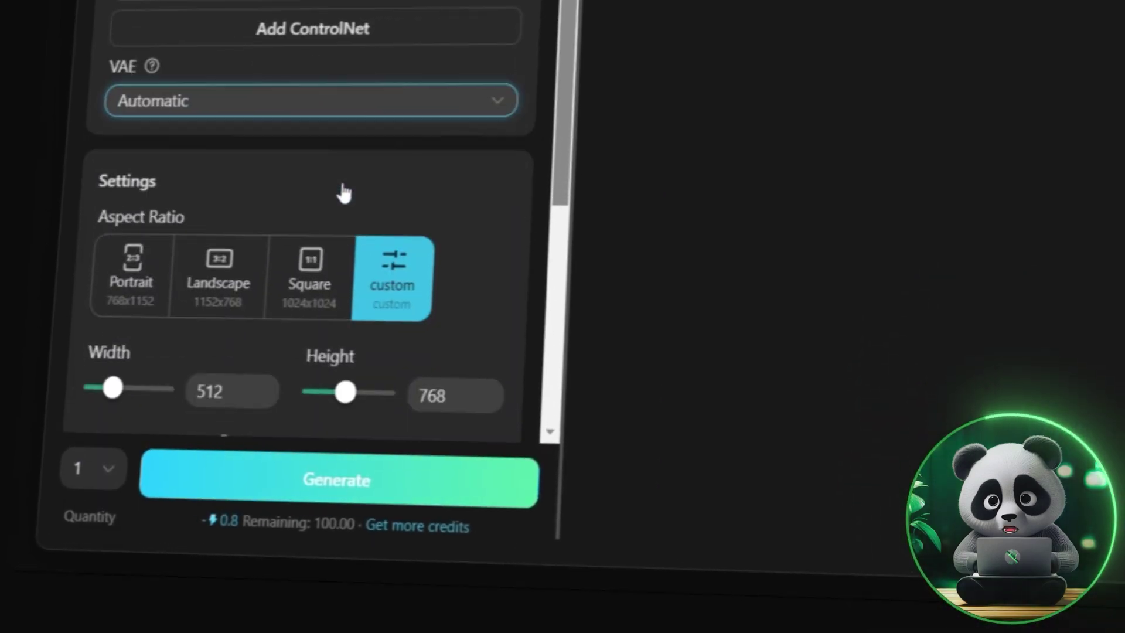
mouse_move(152, 65)
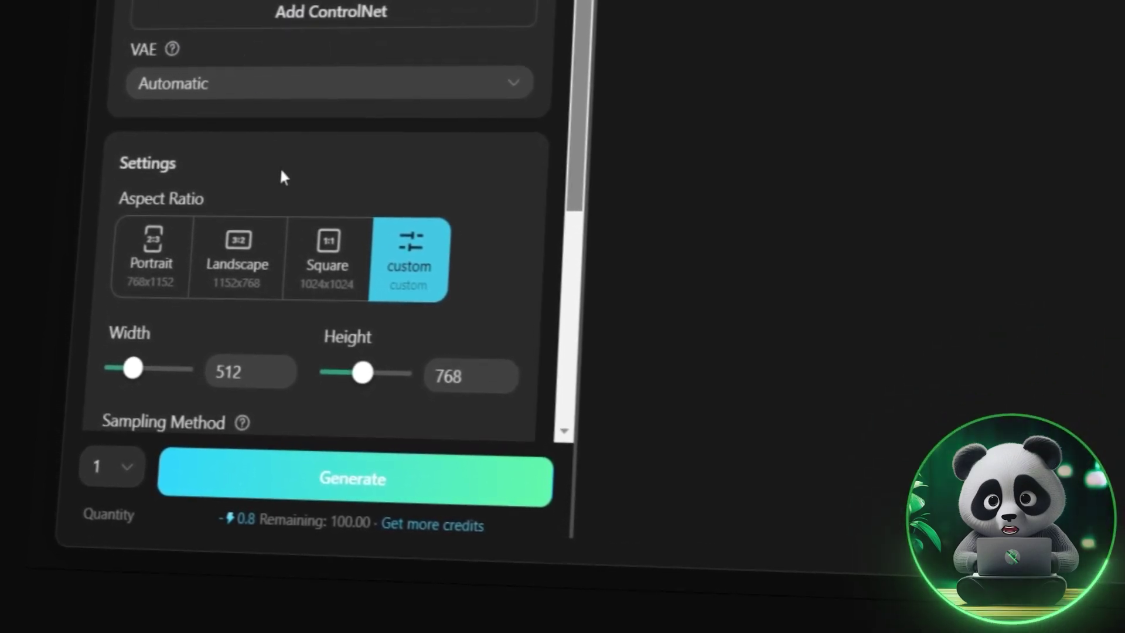
Choose the Portrait 768x1152 aspect ratio and bring up the Sampling Method list
scroll(284, 173, "down", 1)
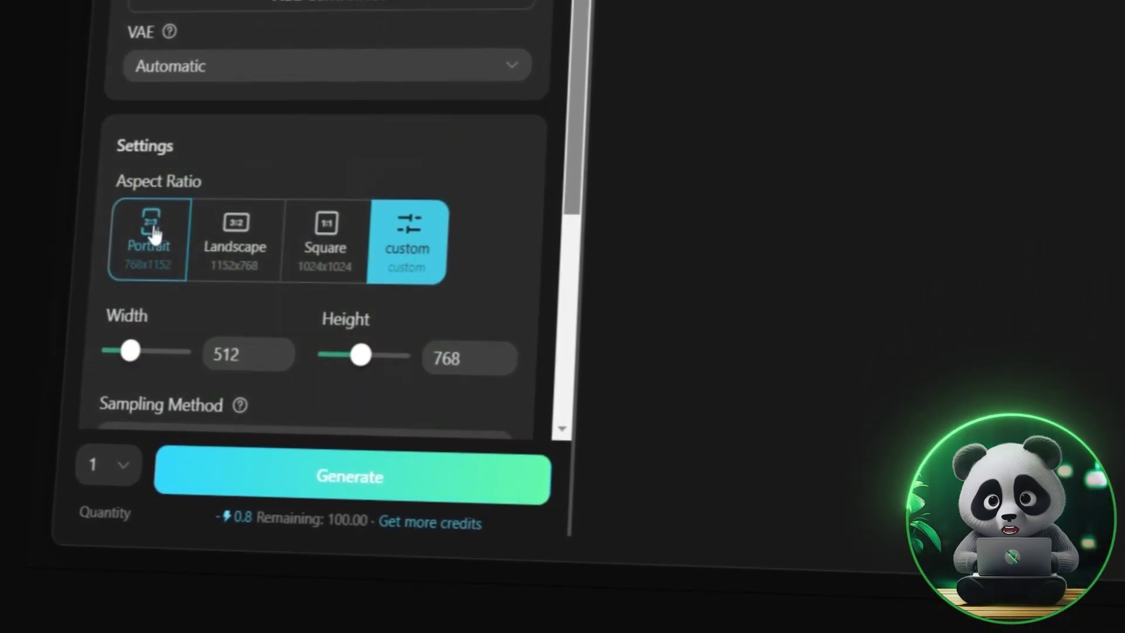
left_click(154, 234)
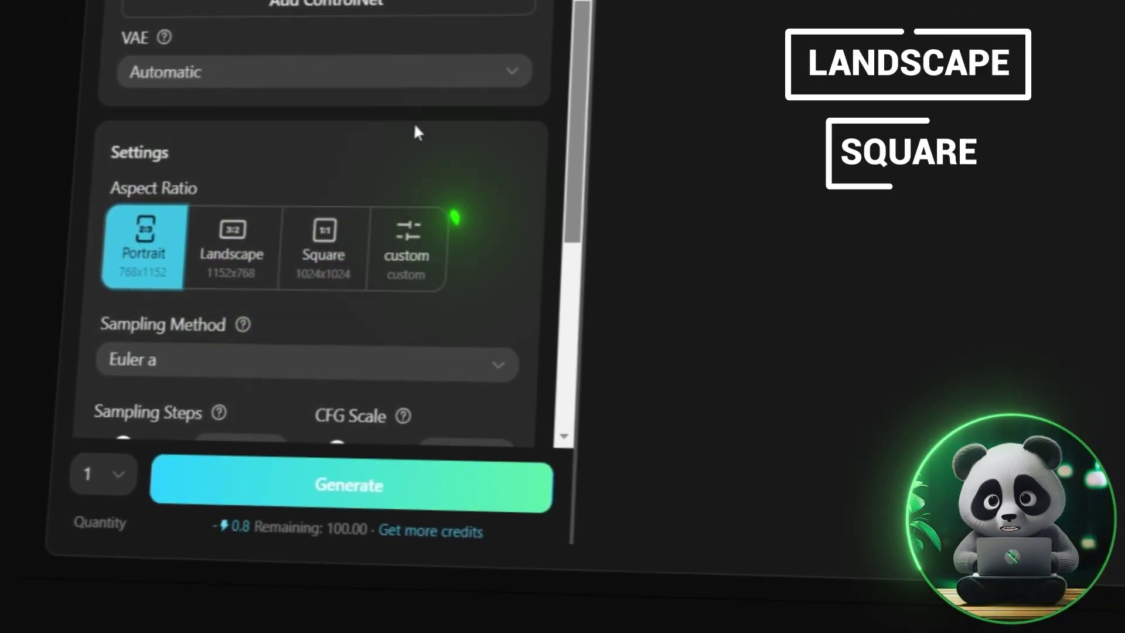
scroll(269, 284, "down", 3)
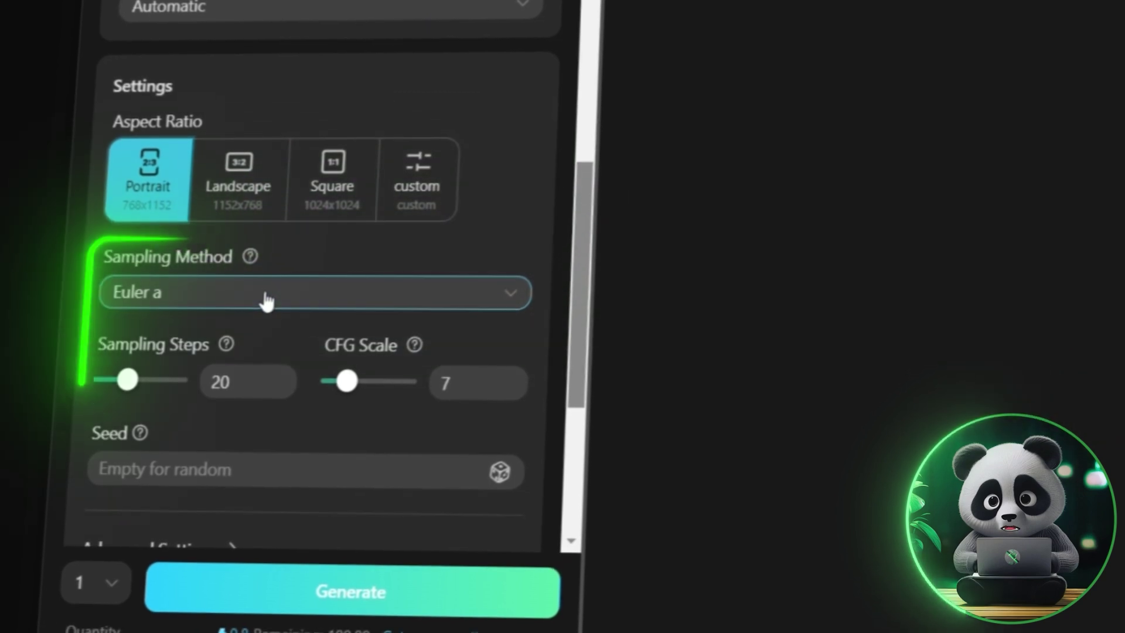
scroll(267, 300, "down", 1)
scroll(260, 303, "down", 1)
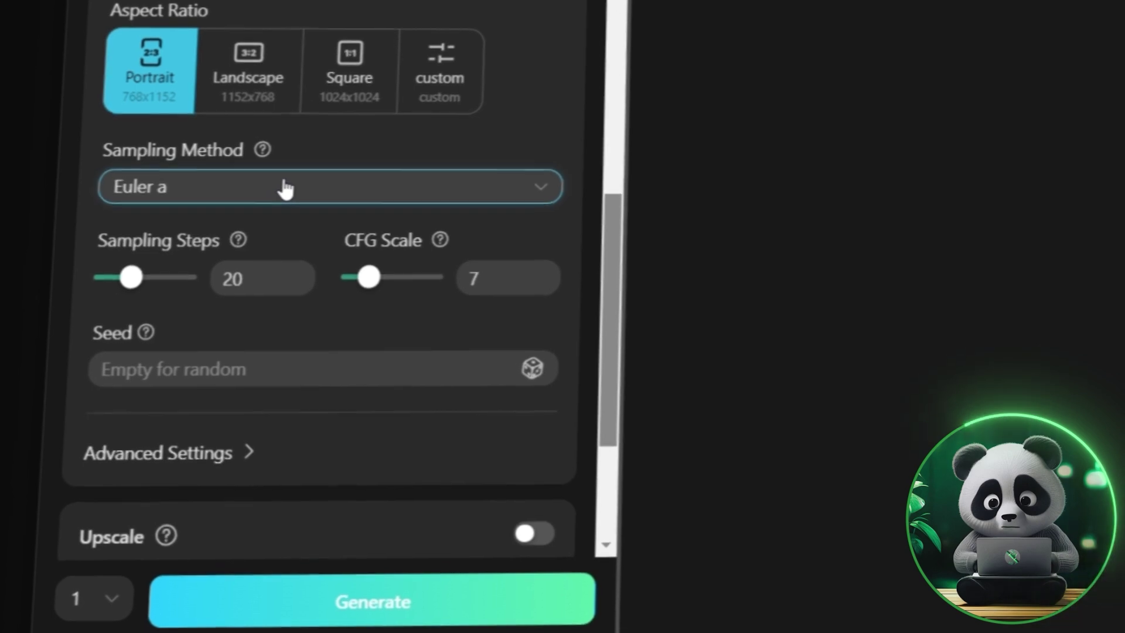
left_click(277, 191)
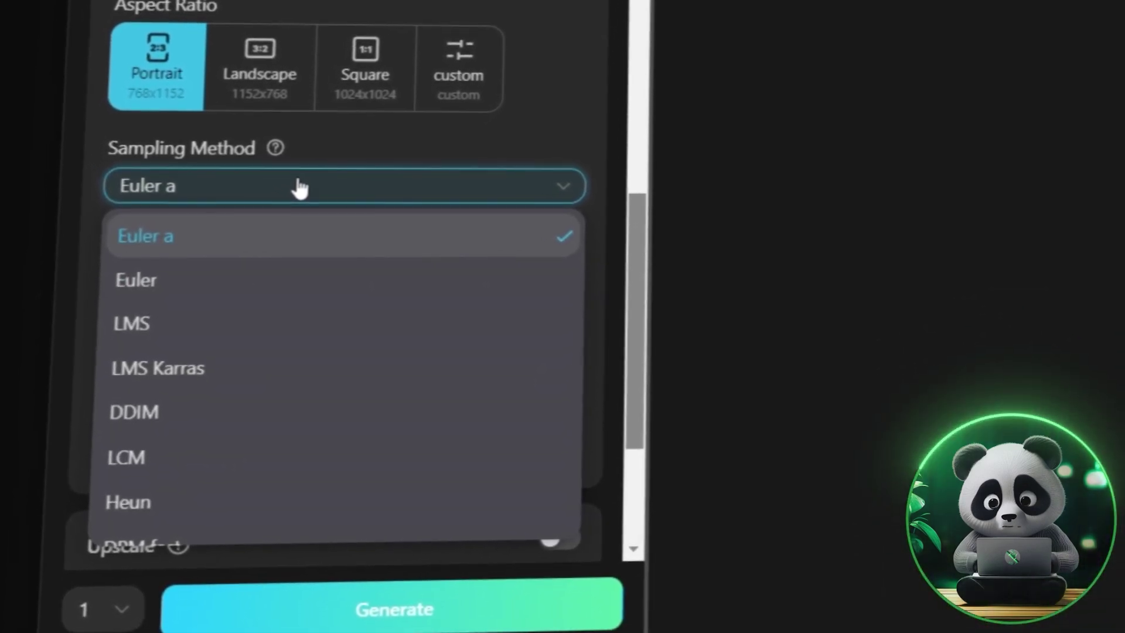
Keep Euler a as sampler, with Sampling Steps at 20 and Seed left empty
left_click(299, 188)
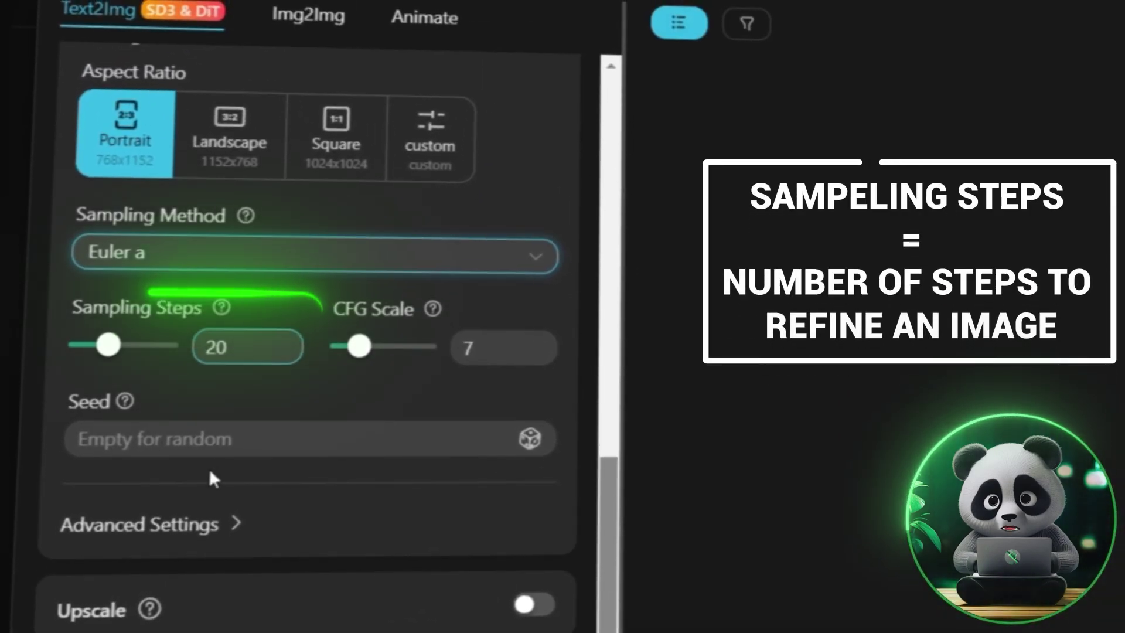
left_click(221, 345)
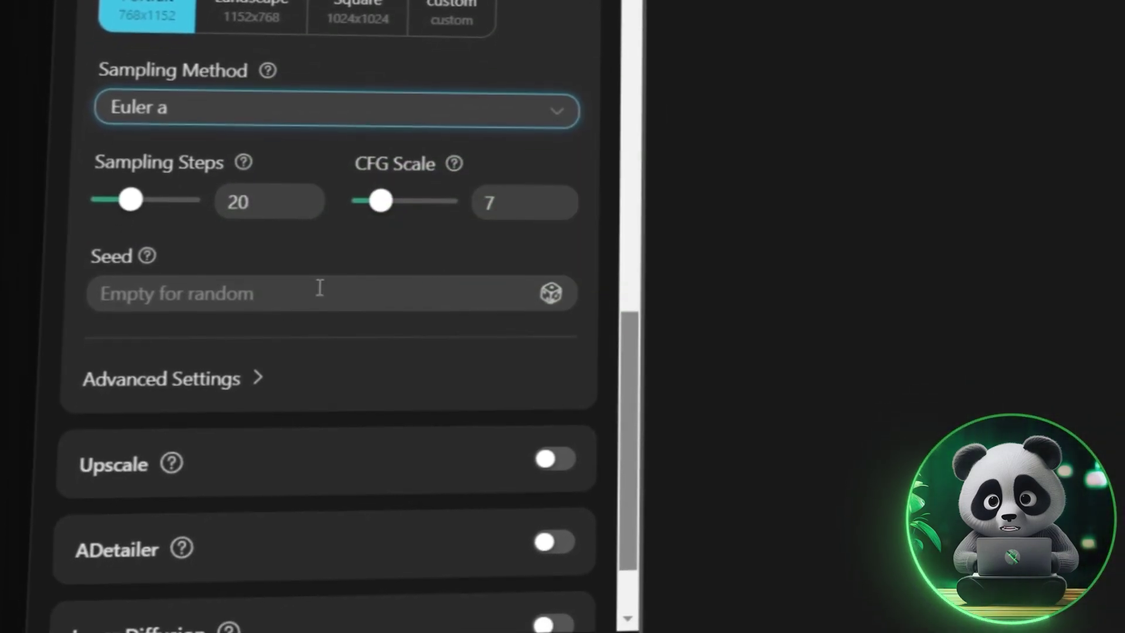
left_click(320, 287)
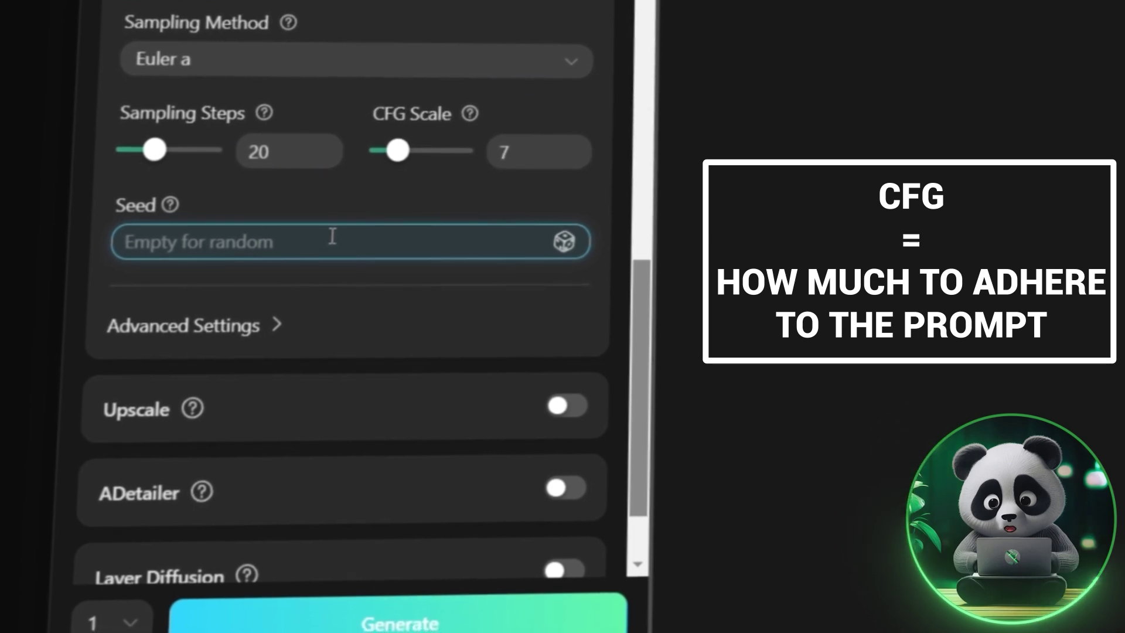
Leave the Seed random and expand, then collapse, the Clip Skip and ENSD advanced settings
left_click(349, 208)
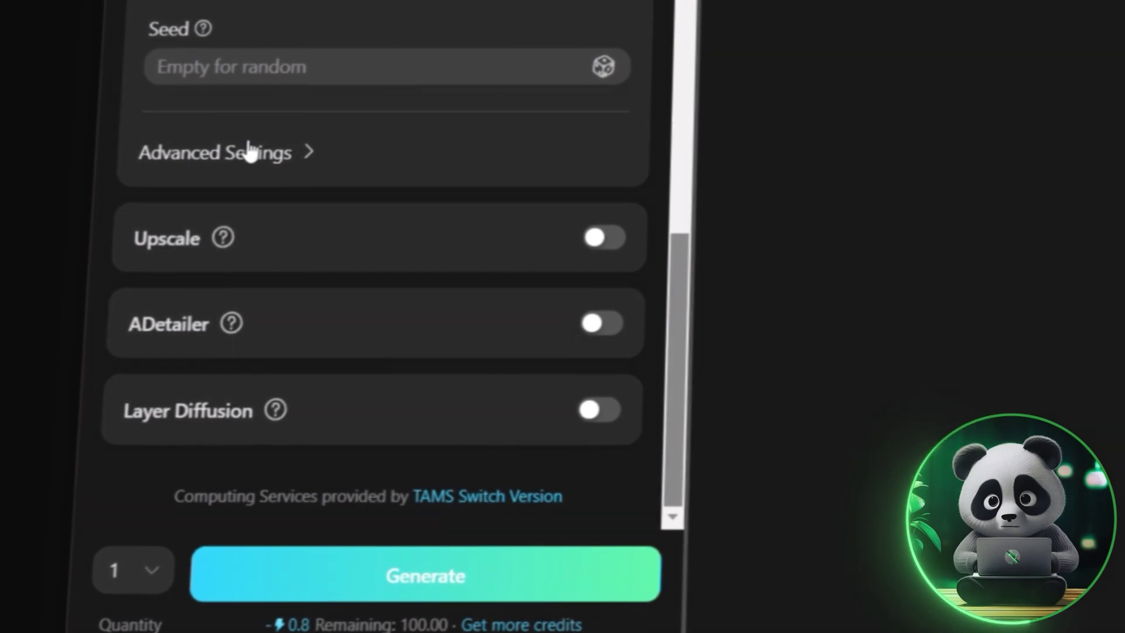
left_click(248, 152)
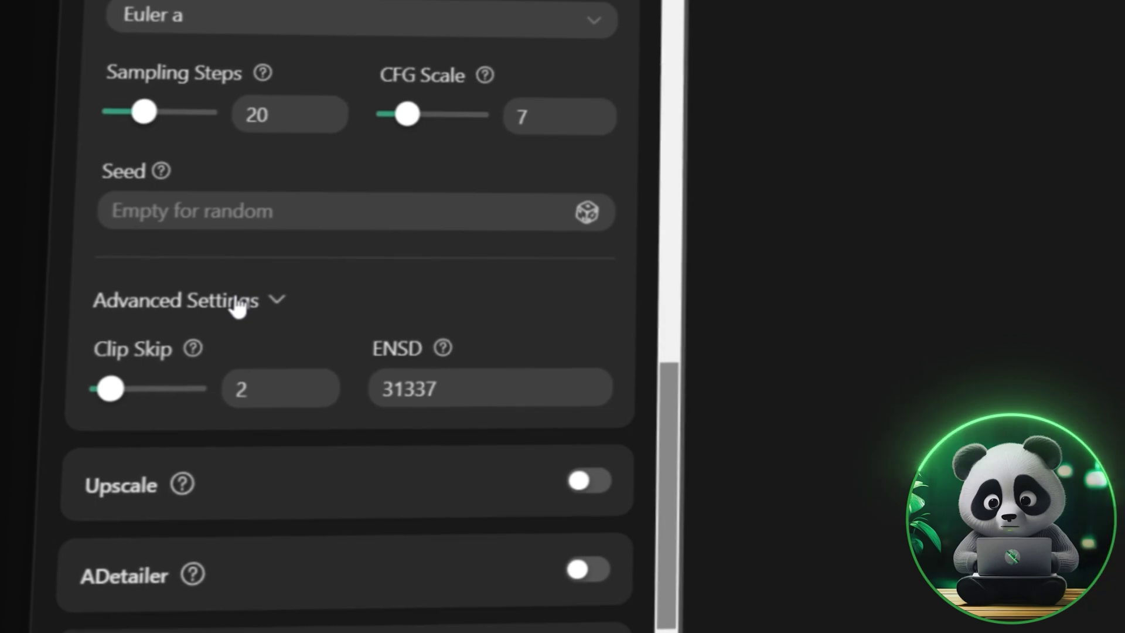
left_click(235, 302)
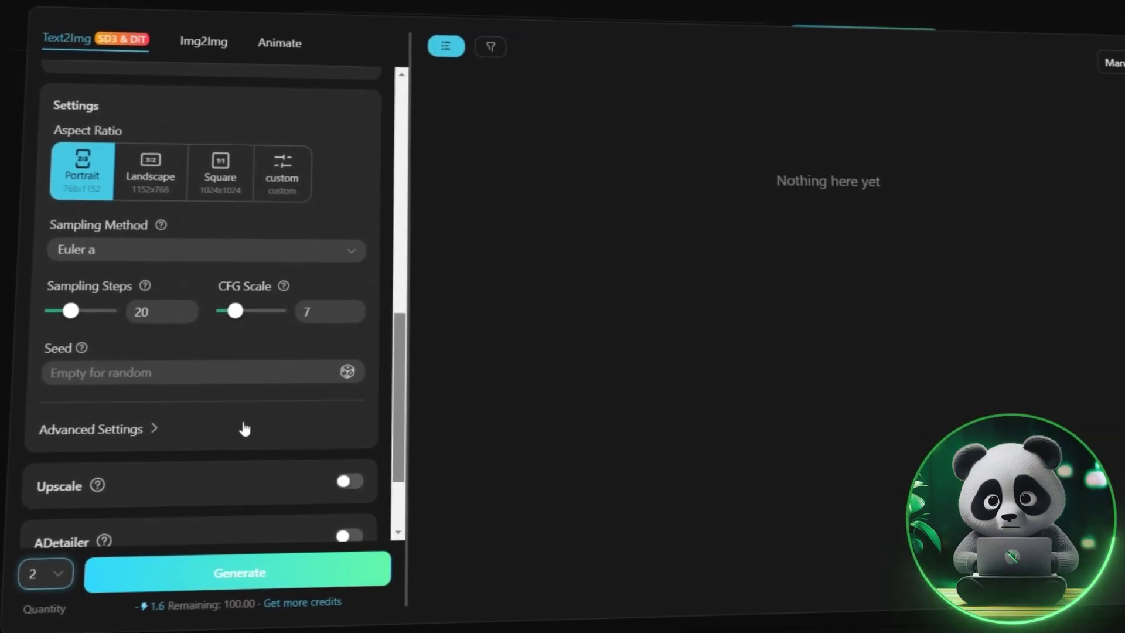
Scroll the left panel back up to the Prompt box
scroll(244, 429, "up", 2)
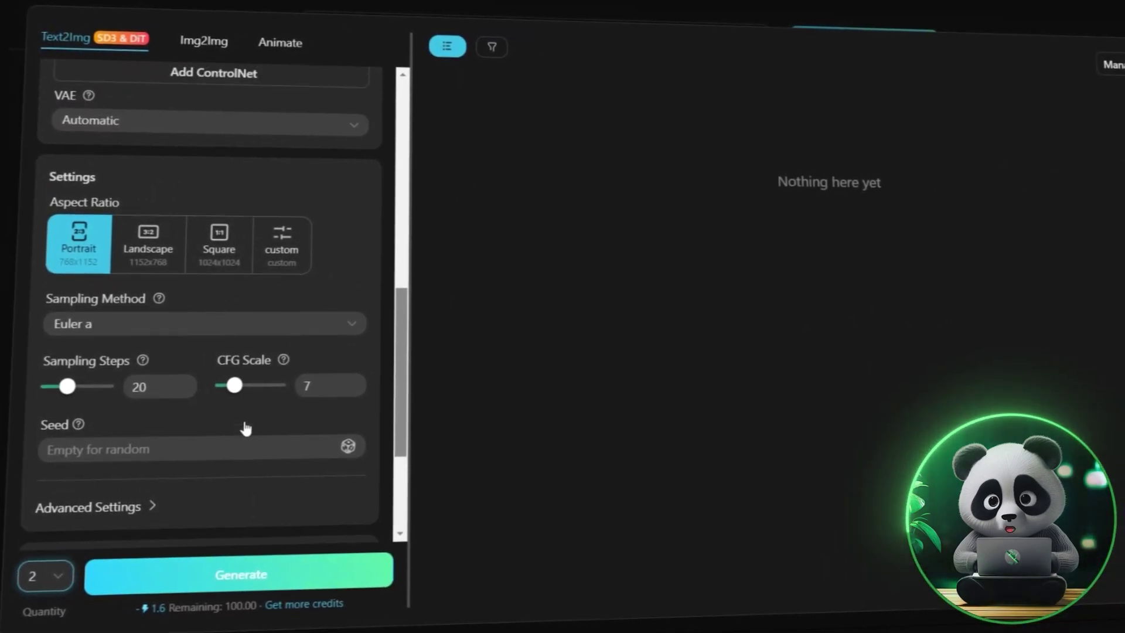
scroll(245, 429, "up", 3)
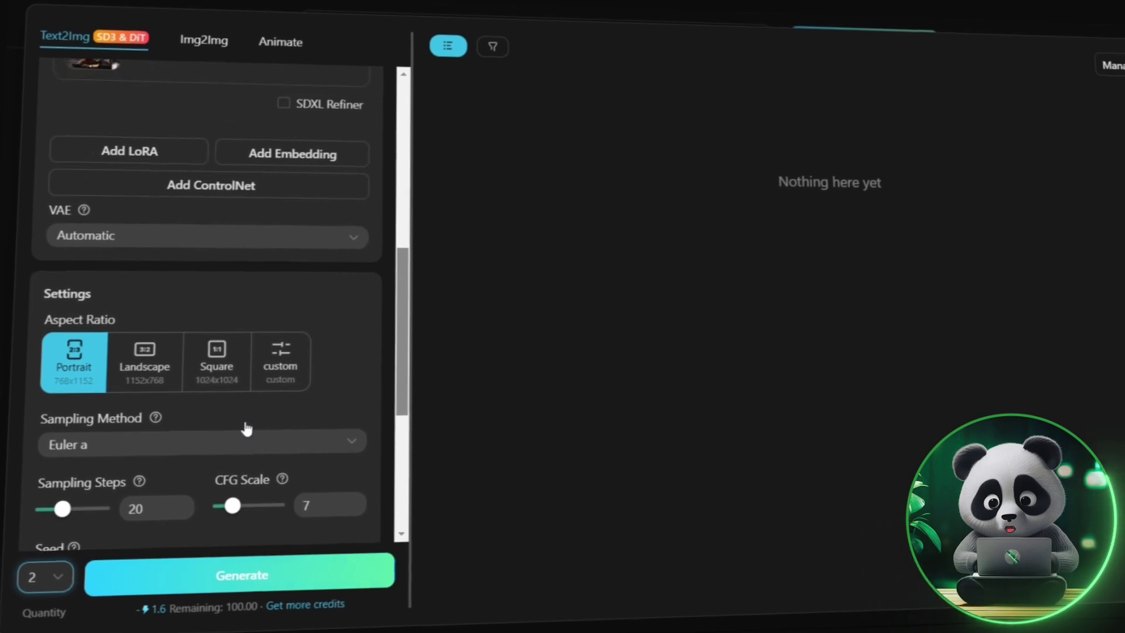
scroll(246, 429, "up", 4)
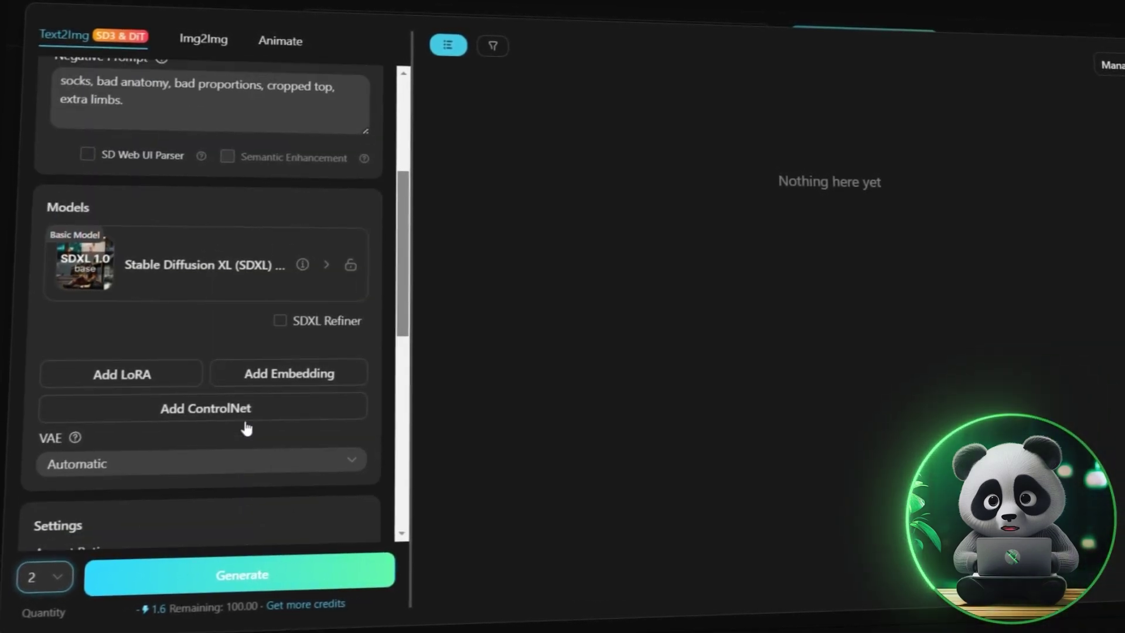
scroll(246, 428, "up", 5)
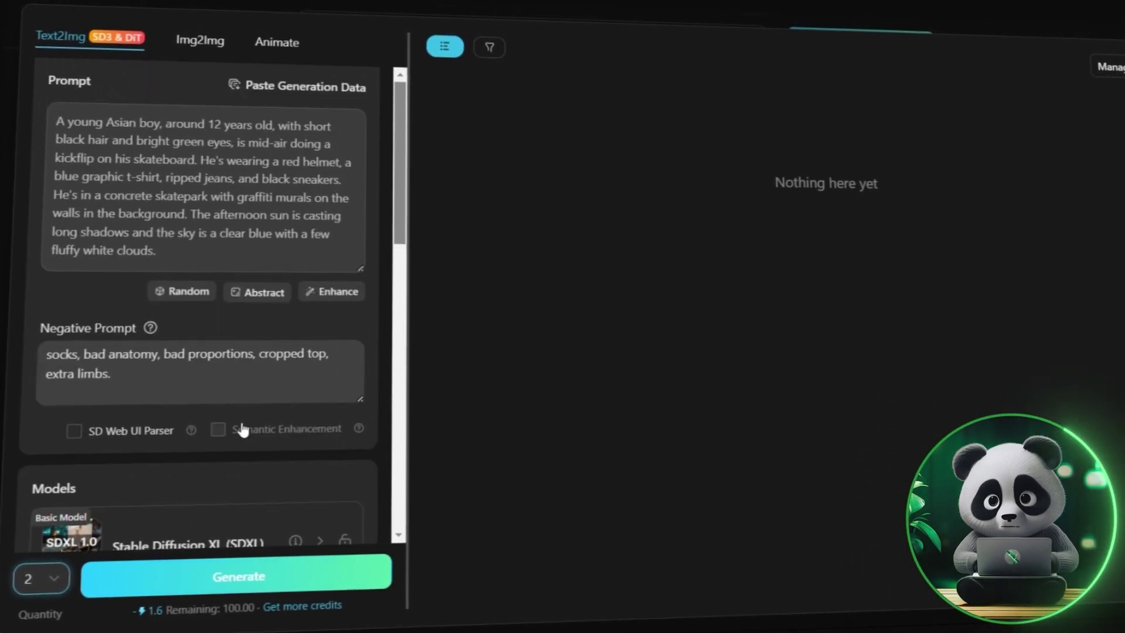
scroll(241, 423, "up", 1)
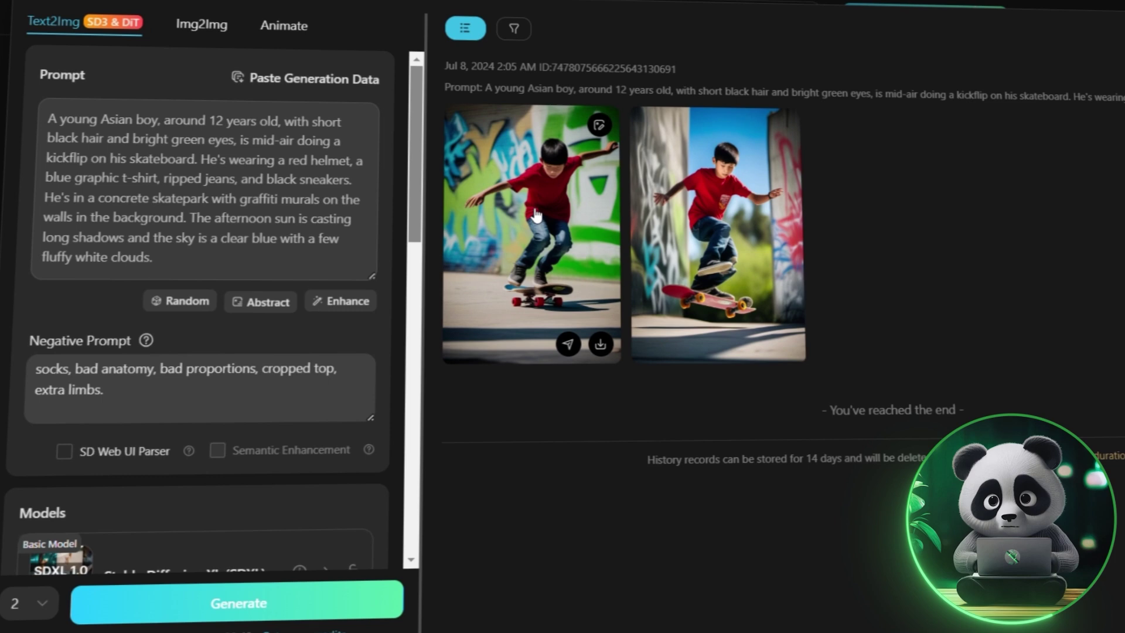
left_click(521, 226)
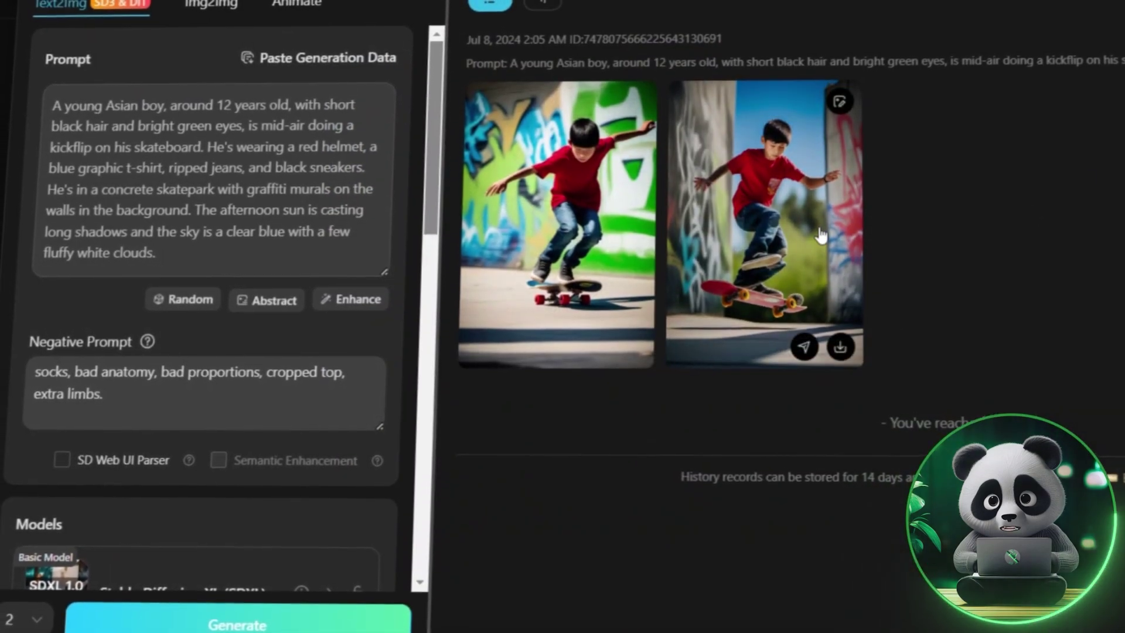
left_click(781, 228)
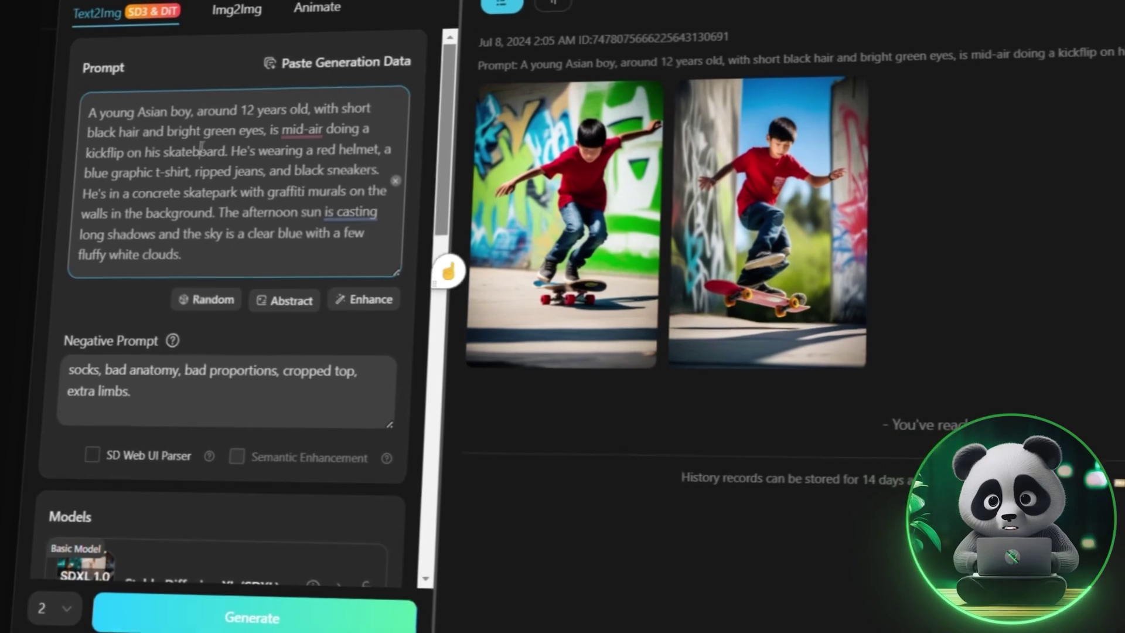
Rewrite the prompt so the boy does a cartwheel and the clear blue sky becomes orangish
left_click_drag(307, 154, 359, 154)
key("BackSpace")
key("BackSpace")
key("BackSpace")
key("BackSpace")
key("BackSpace")
key("BackSpace")
key("BackSpace")
key("BackSpace")
key("BackSpace")
key("BackSpace")
key("BackSpace")
key("BackSpace")
type("cartwheel")
key("Delete")
key("Delete")
key("Delete")
key("Delete")
key("Delete")
key("Delete")
key("Delete")
key("Delete")
key("Delete")
key("Delete")
key("Delete")
key("Delete")
key("Delete")
key("Delete")
key("Delete")
key("Delete")
key("Delete")
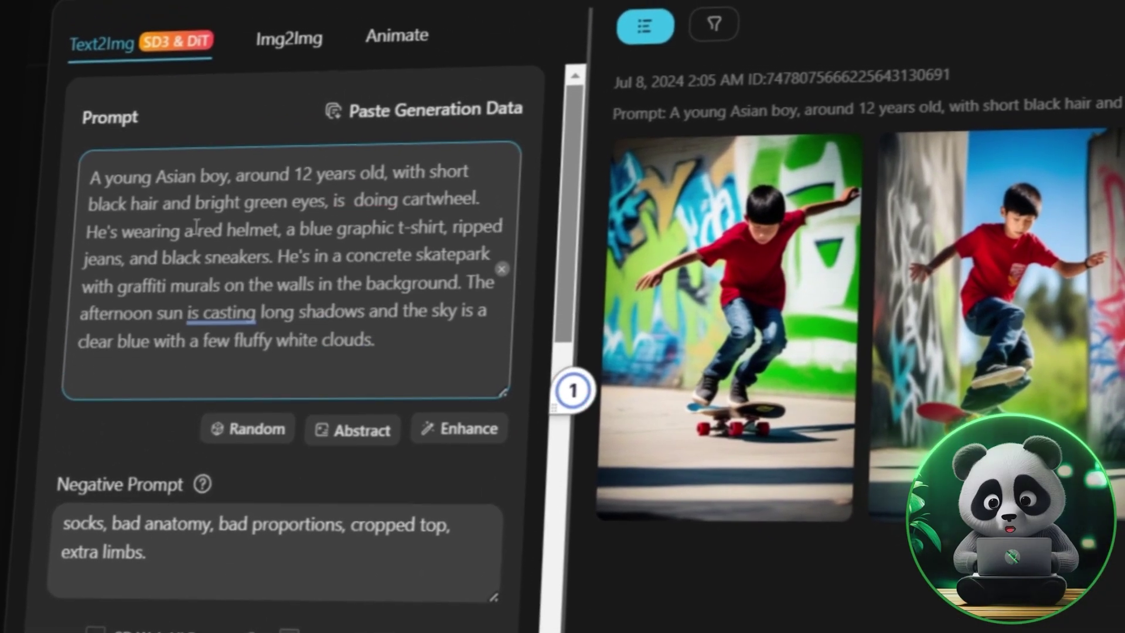
left_click_drag(150, 338, 77, 338)
type("orangish")
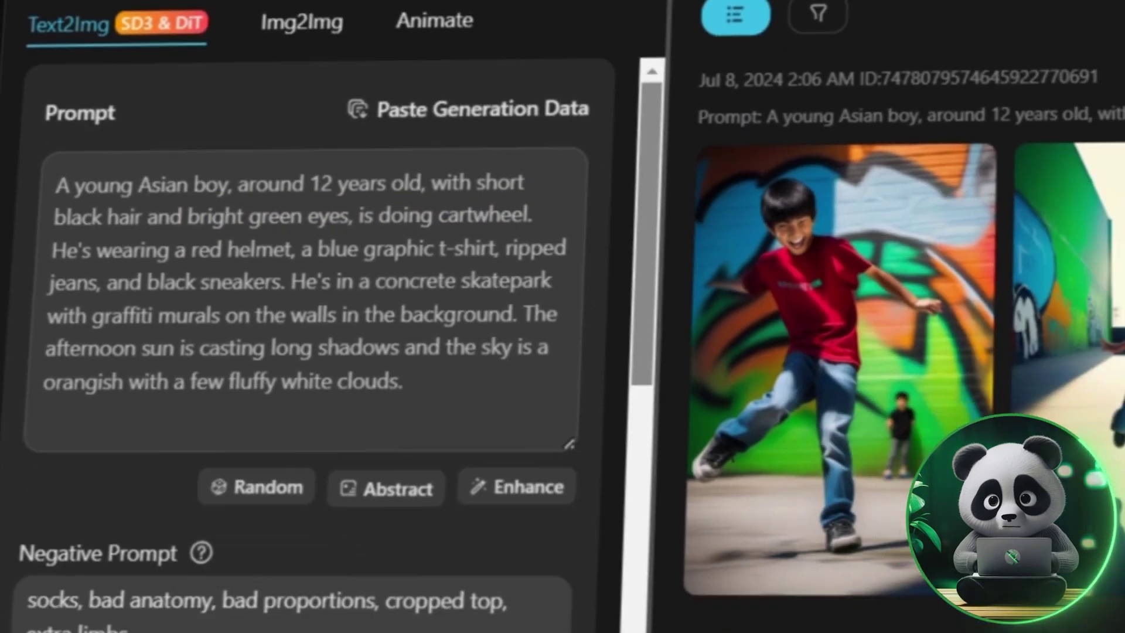
Open the first finished cartwheel image full size alongside its prompt and settings
left_click(866, 351)
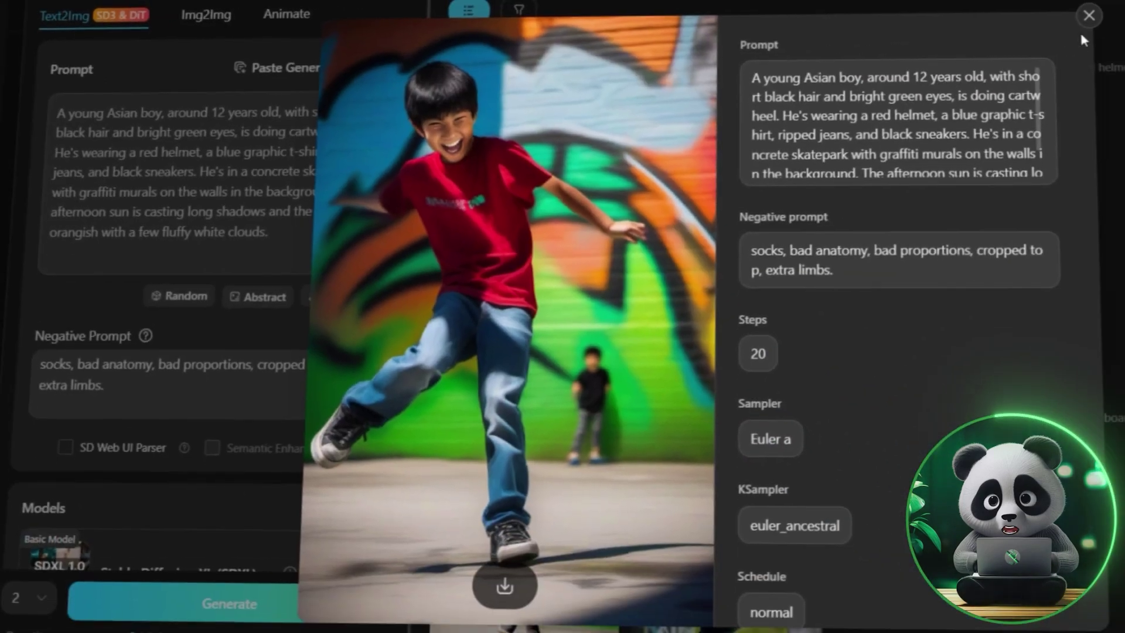